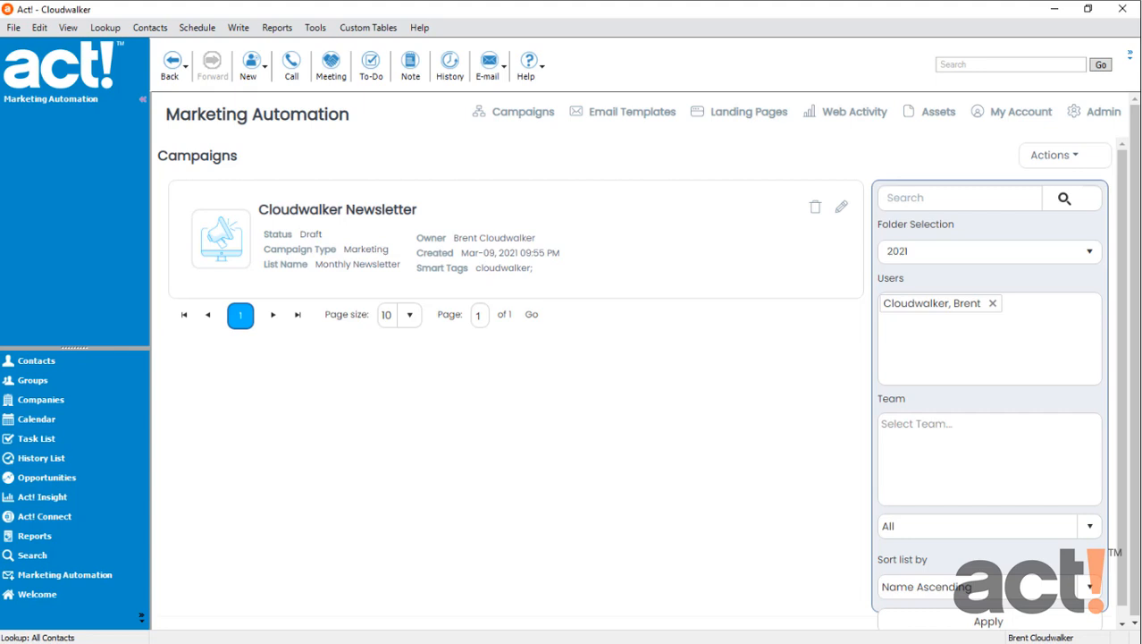
Examine the Unsubscribe Alerts, Newsletter and Offers contact fields and their types in the field definitions, and close the definitions.
left_click(316, 27)
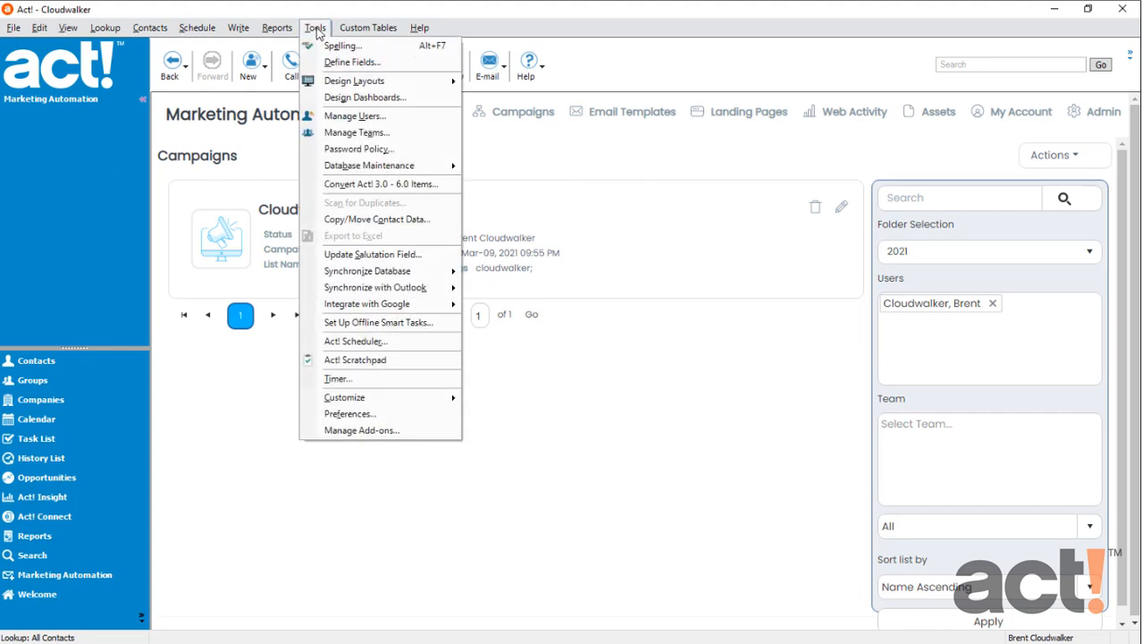
left_click(359, 65)
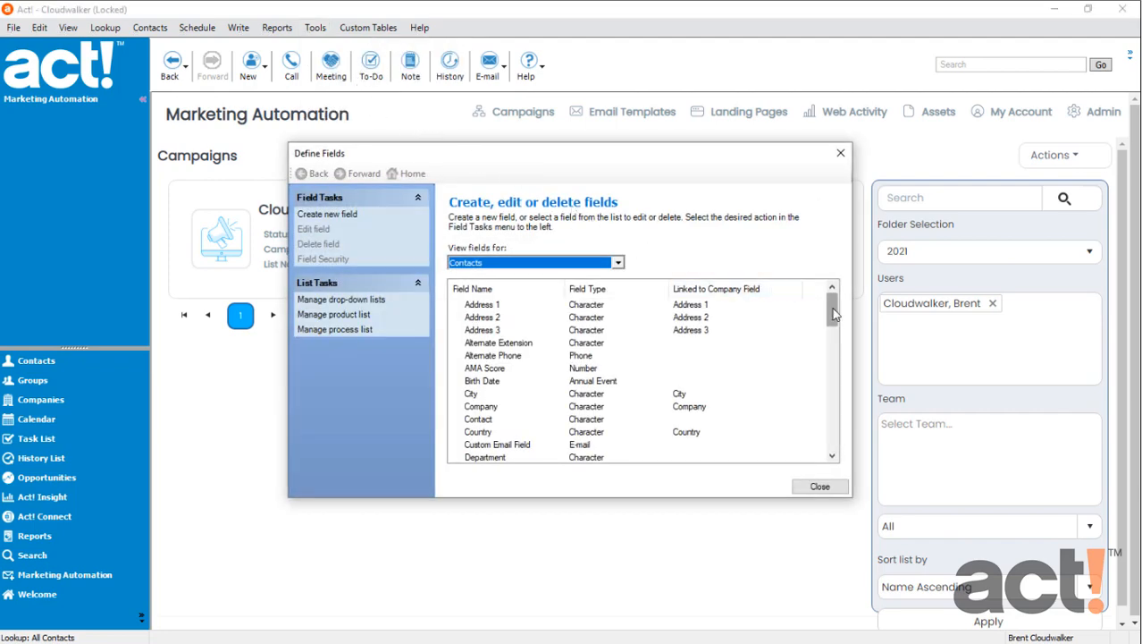
left_click_drag(832, 311, 828, 416)
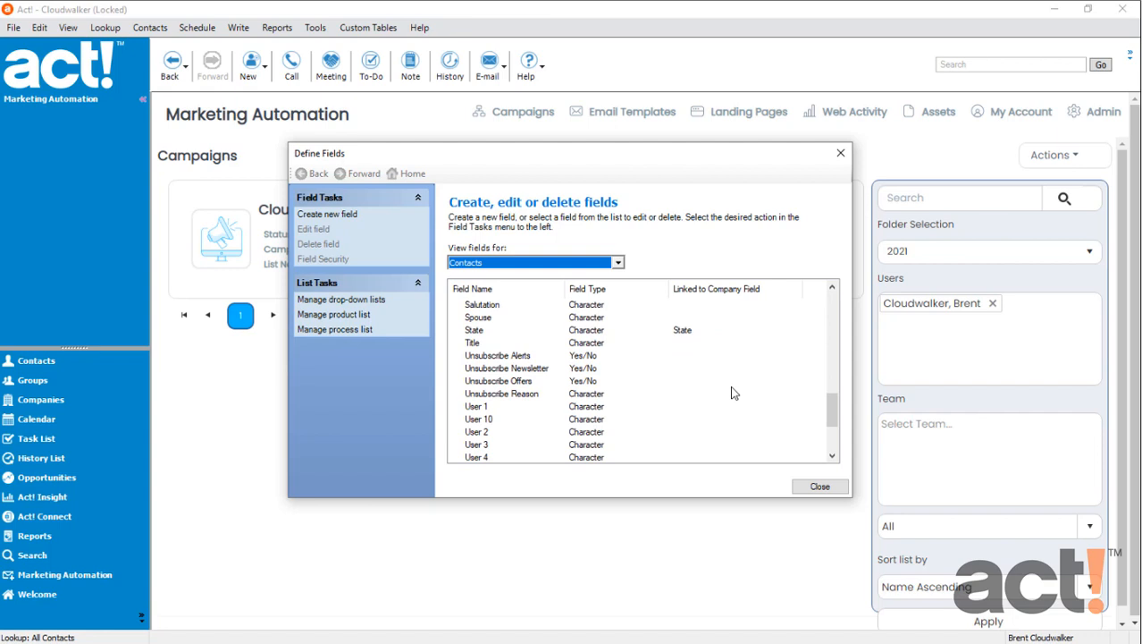
left_click(506, 357)
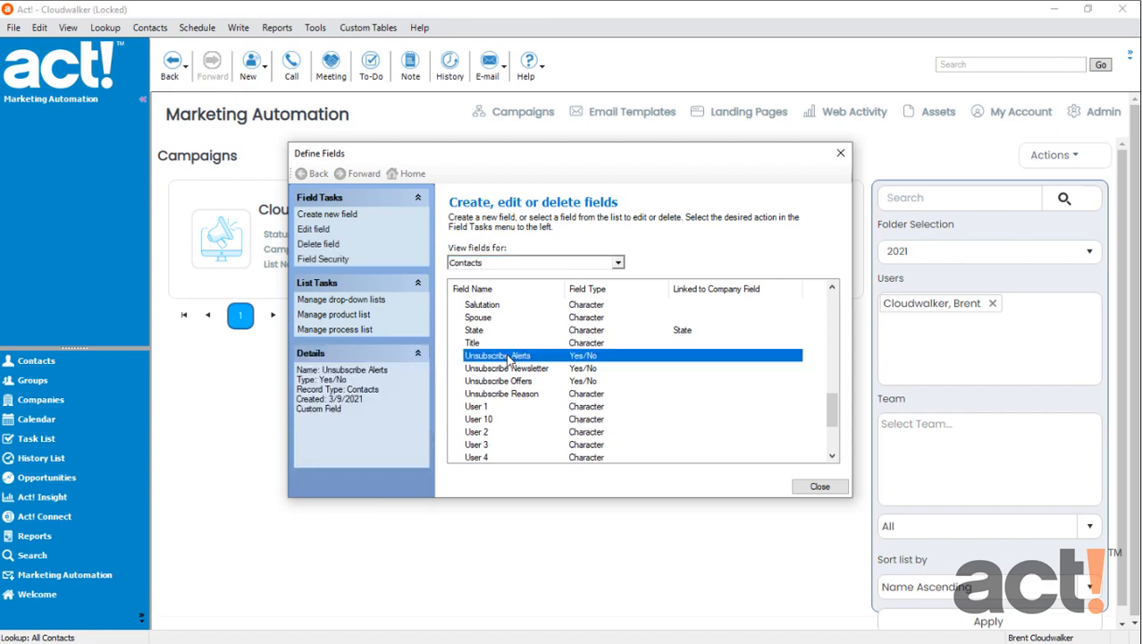
left_click(525, 369)
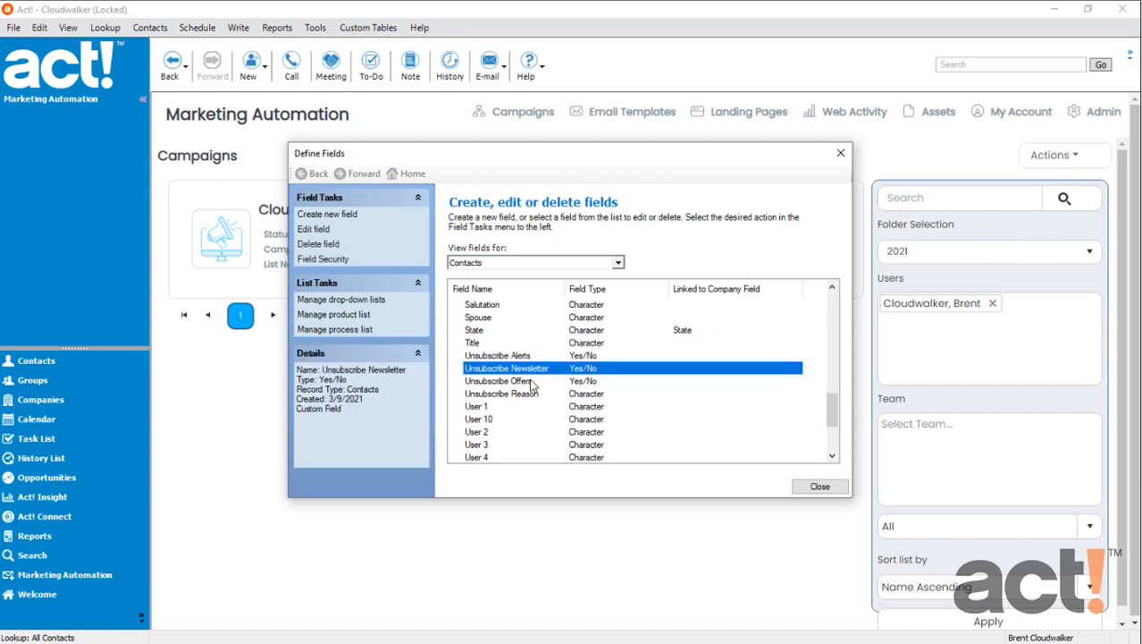
left_click(533, 382)
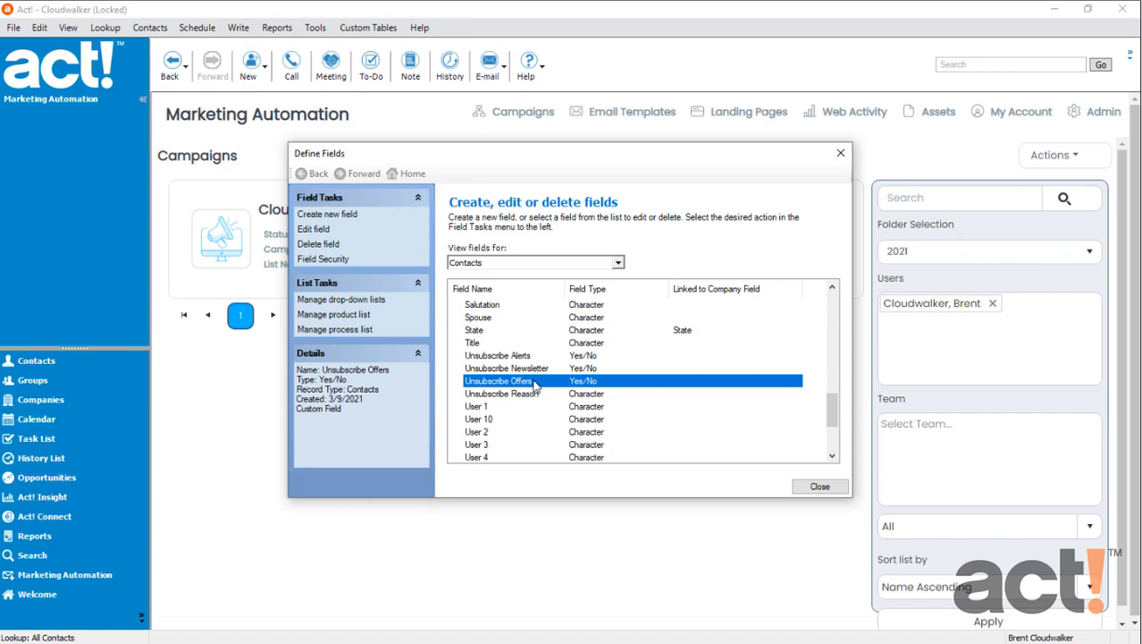
left_click(595, 359)
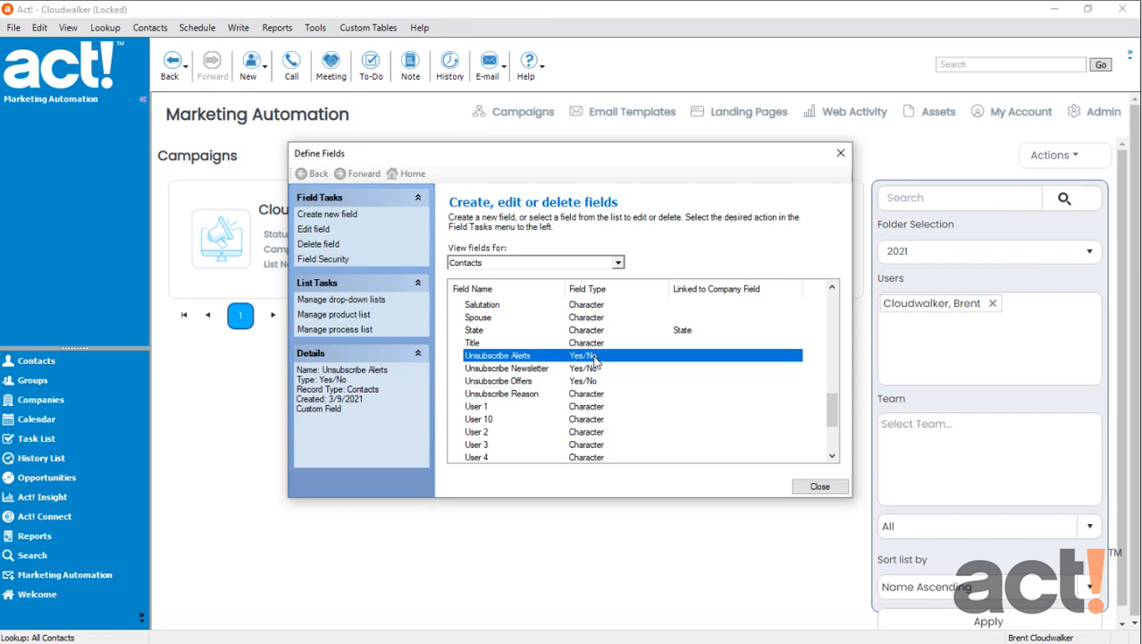
left_click(595, 370)
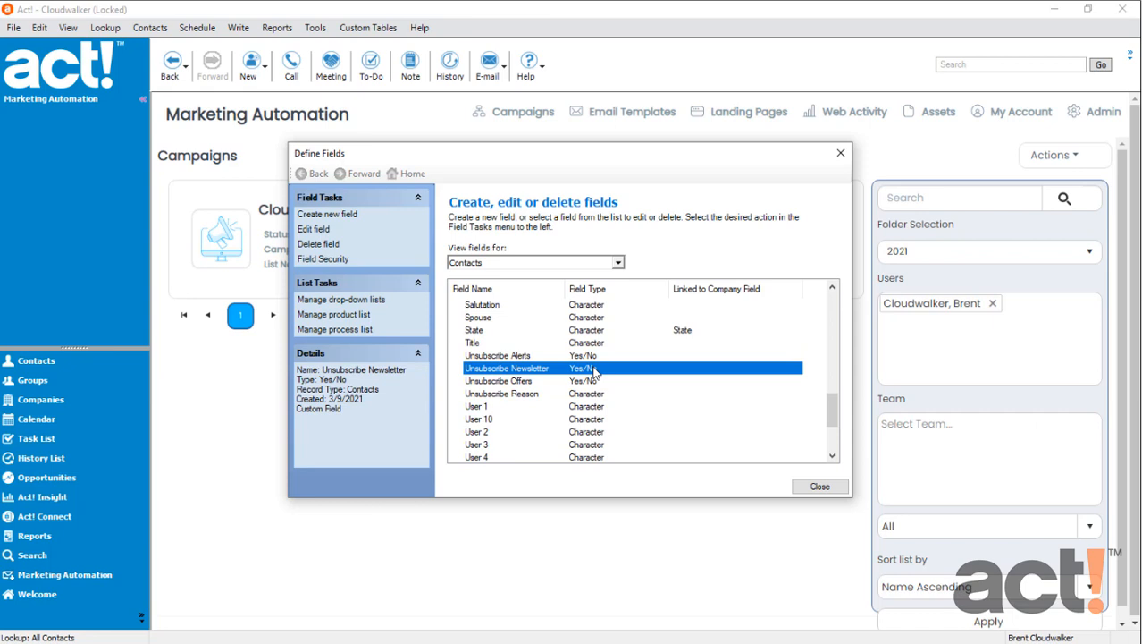
left_click(518, 357)
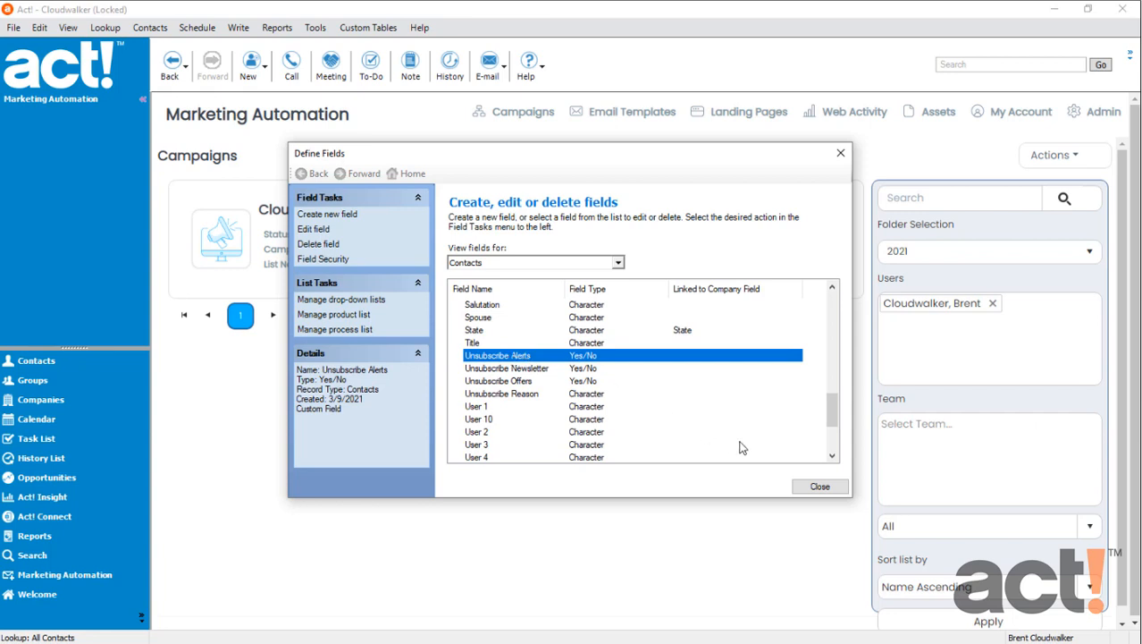
left_click(810, 487)
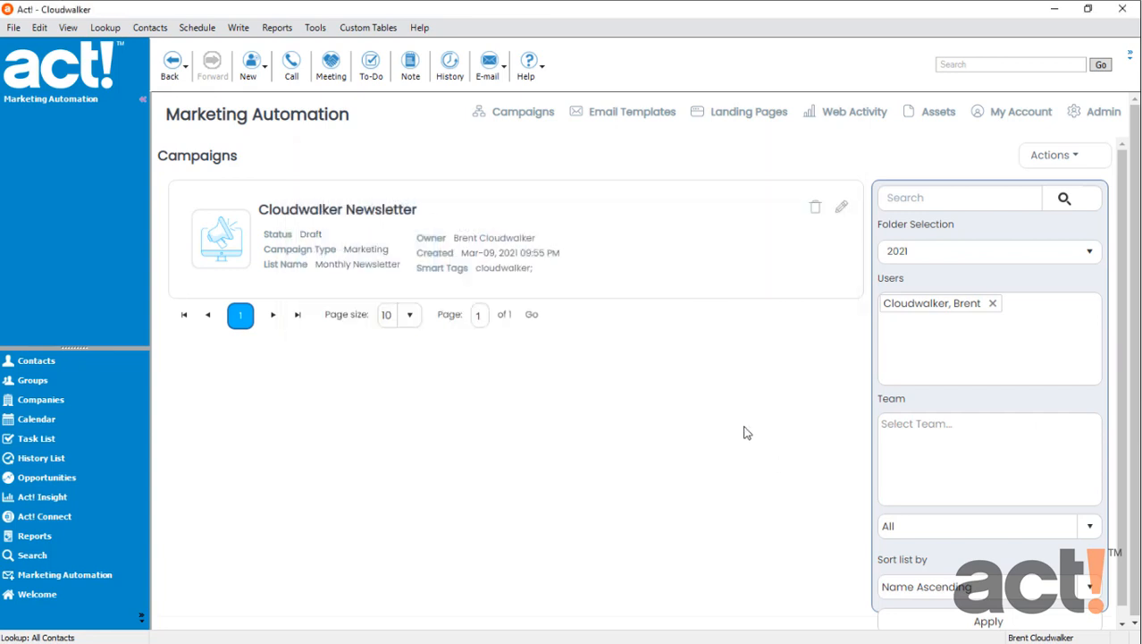
Open the contact layout in the Layout Designer and view the unsubscribe fields on its AMA Subscription tab.
left_click(315, 28)
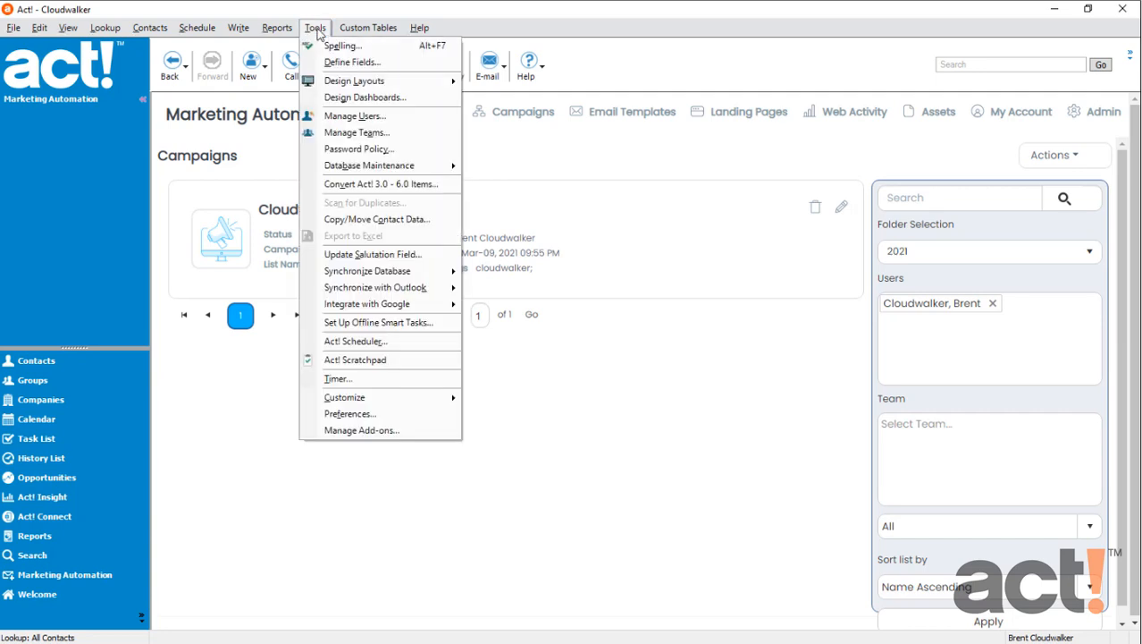
mouse_move(357, 84)
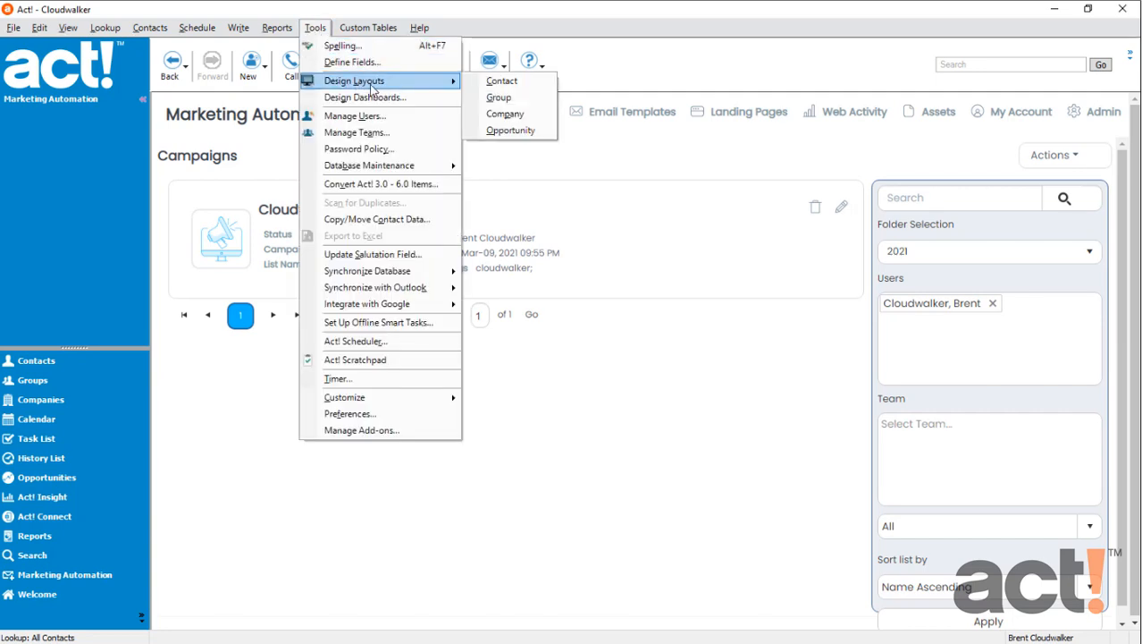
left_click(508, 81)
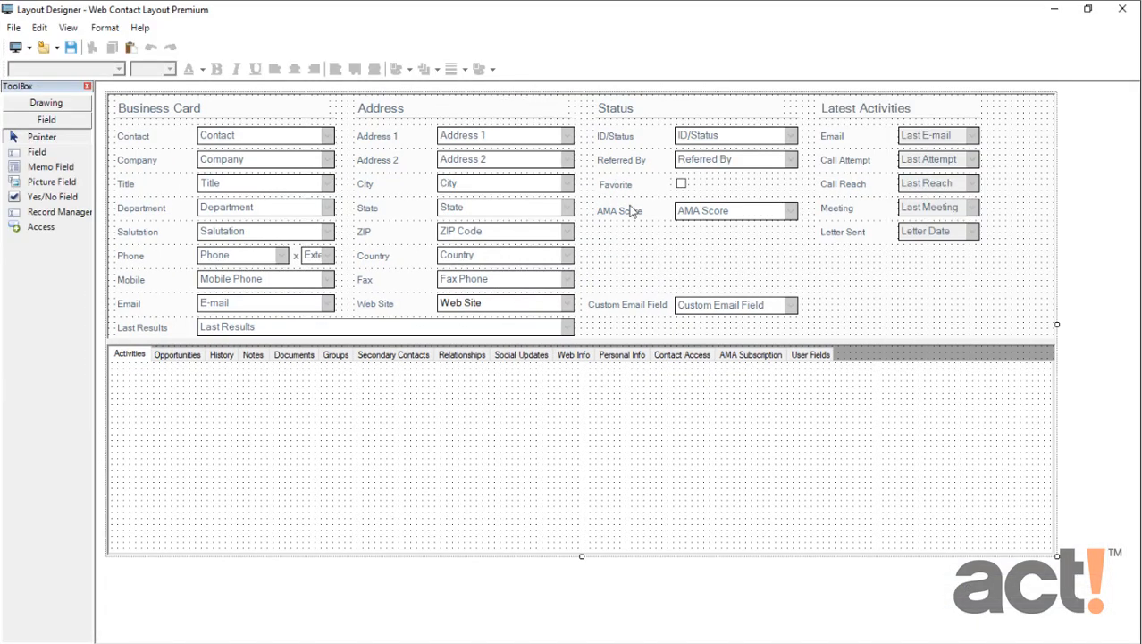
left_click(754, 357)
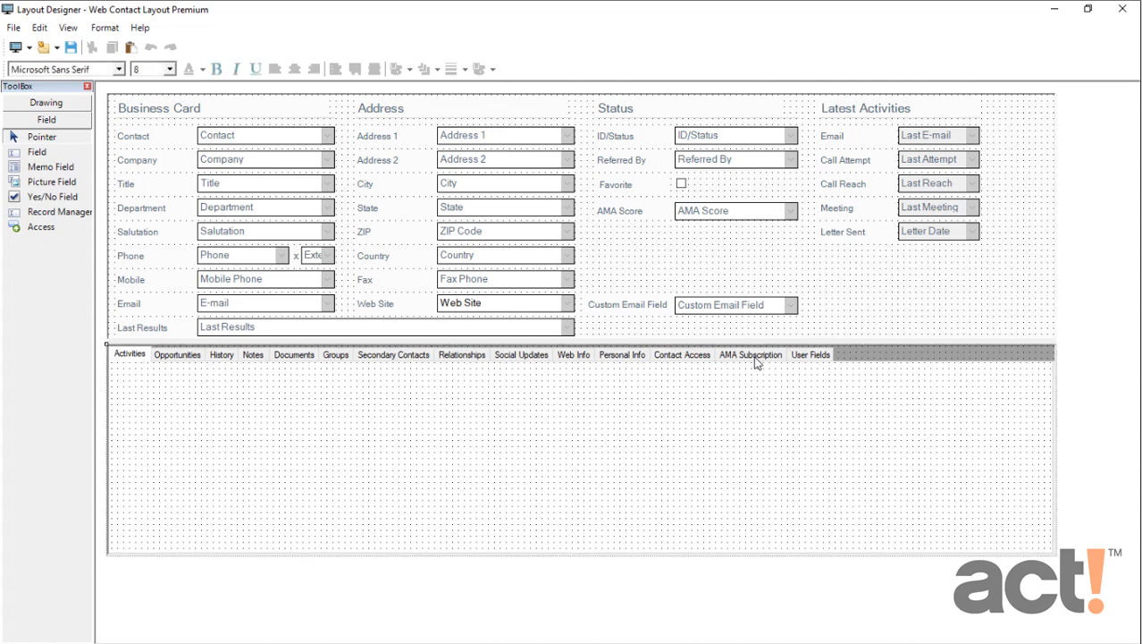
left_click(752, 357)
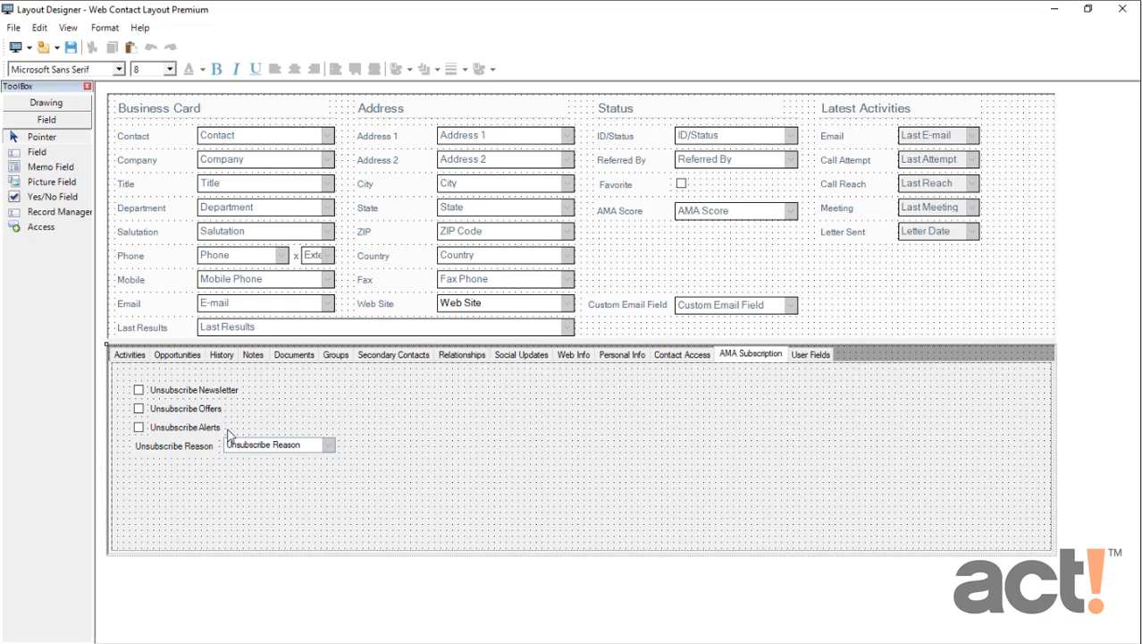
Save the contact layout and exit the Layout Designer.
left_click(13, 28)
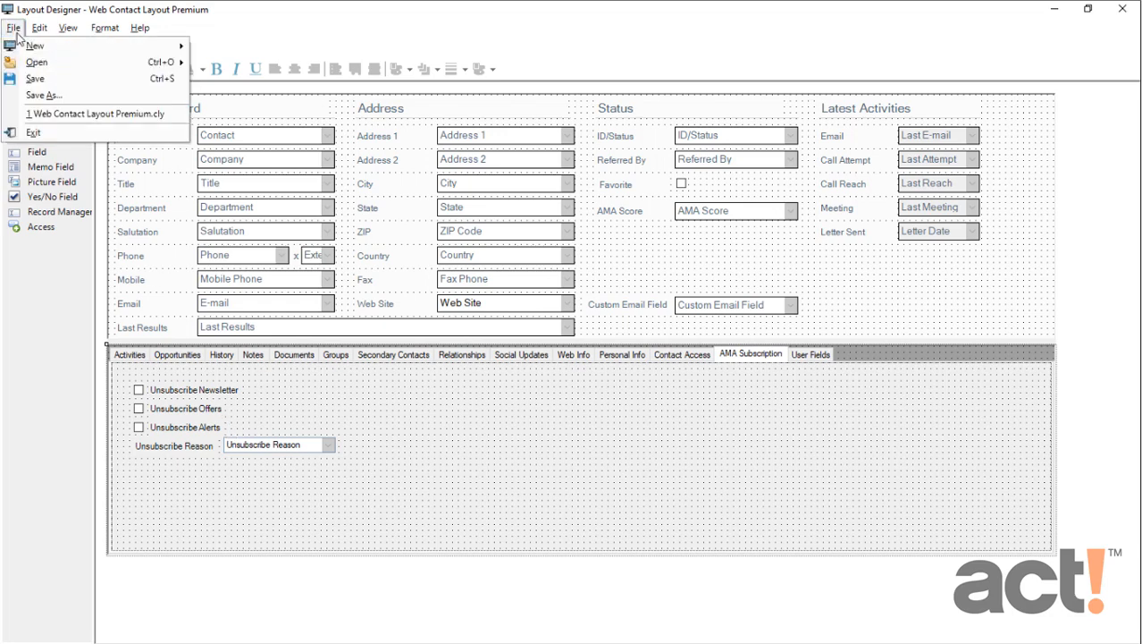
left_click(41, 79)
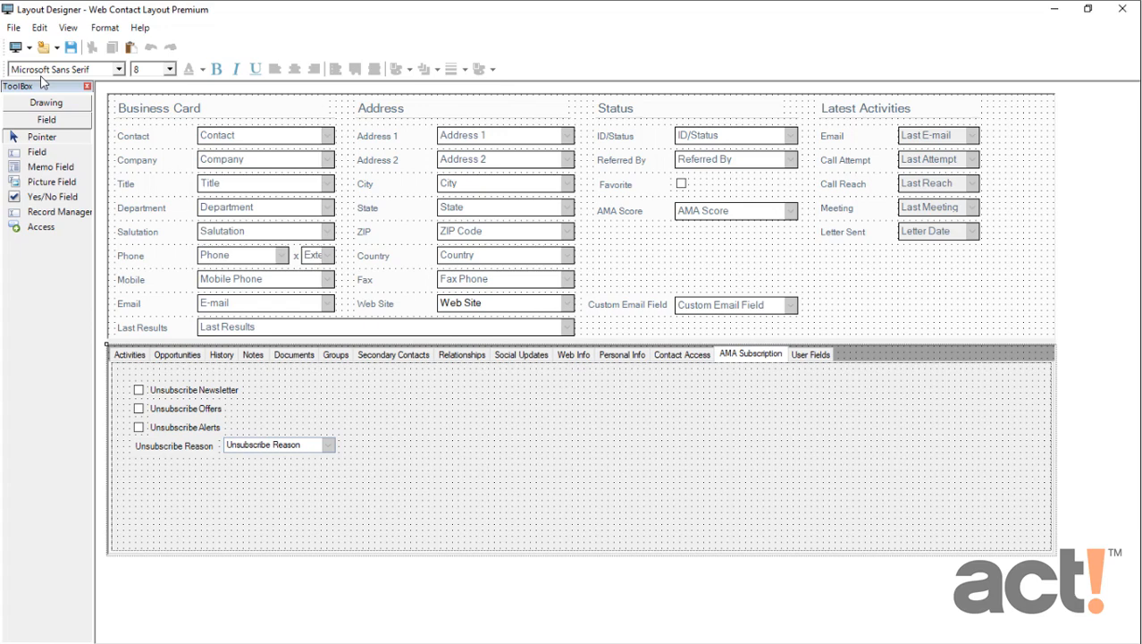
left_click(14, 27)
left_click(34, 134)
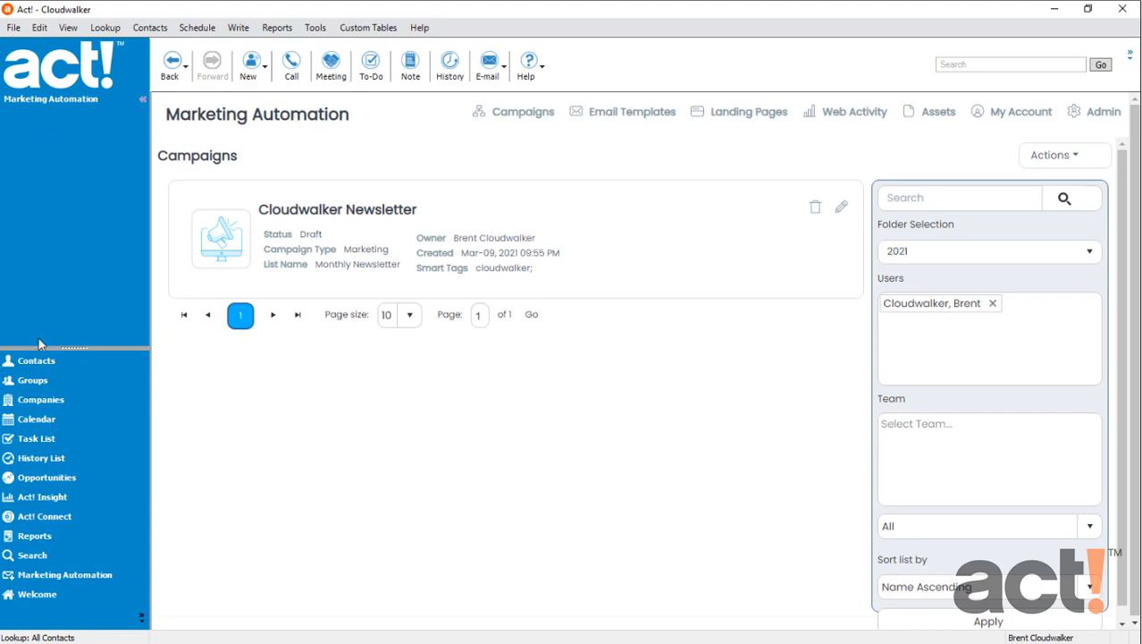
Review the dynamic membership criteria of the Unsubscribed Alerts group and close them without editing.
left_click(38, 383)
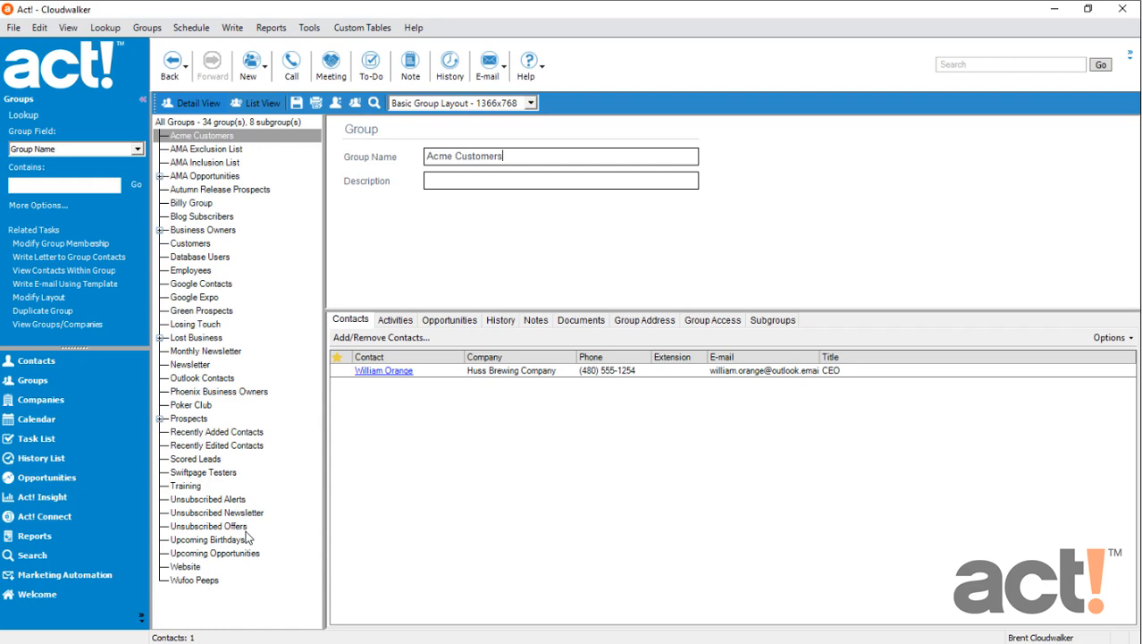
left_click(244, 501)
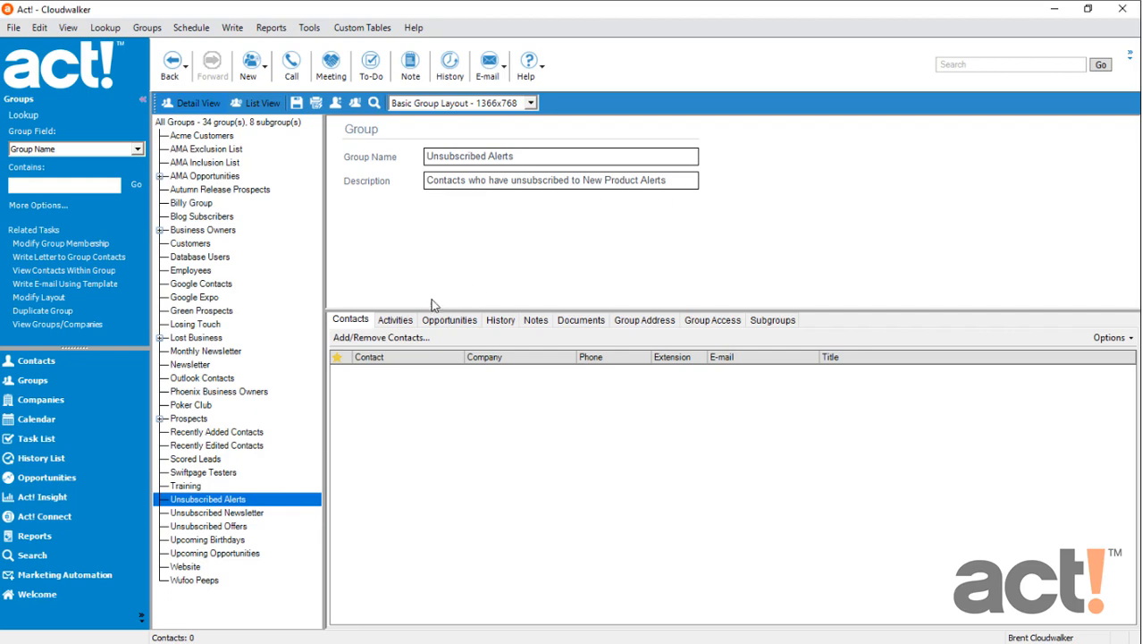
left_click(384, 341)
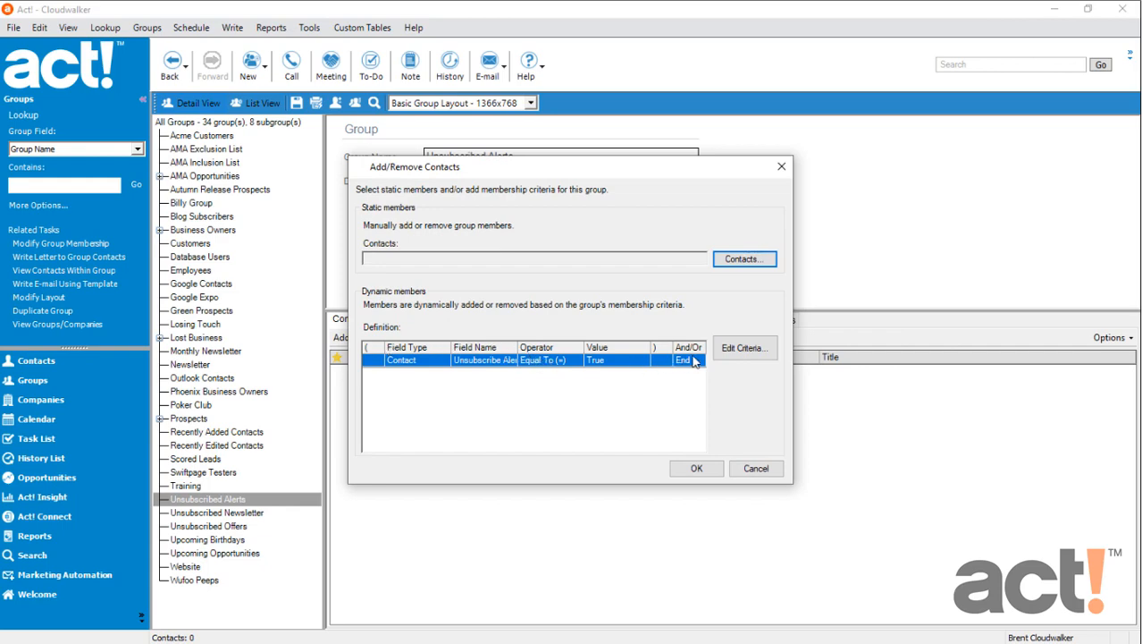
left_click(740, 349)
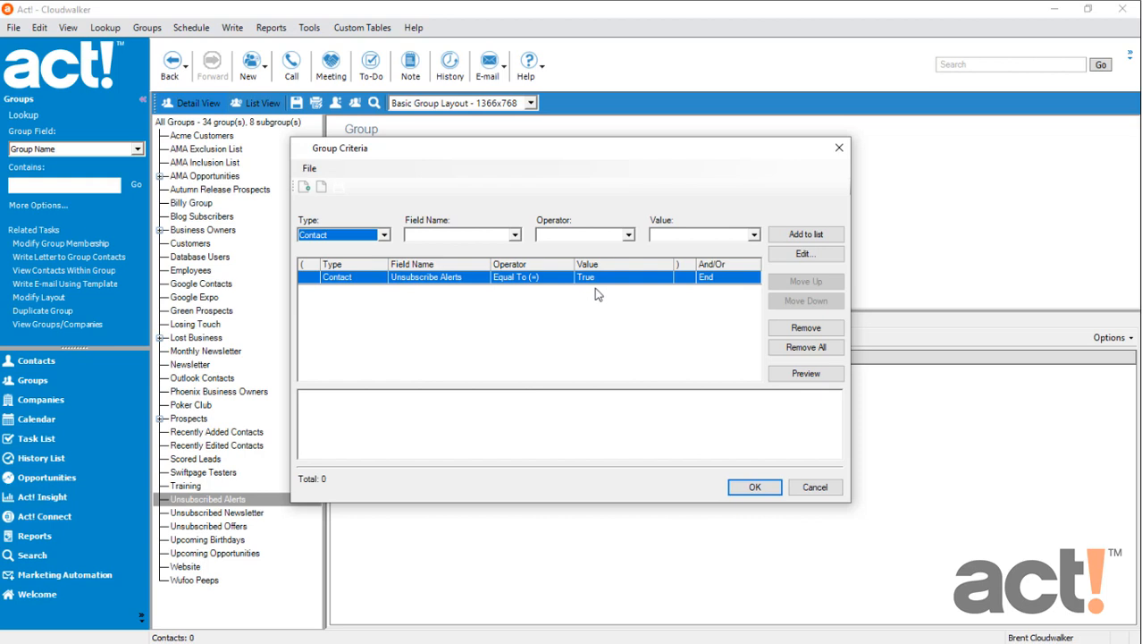
left_click(755, 487)
left_click(755, 469)
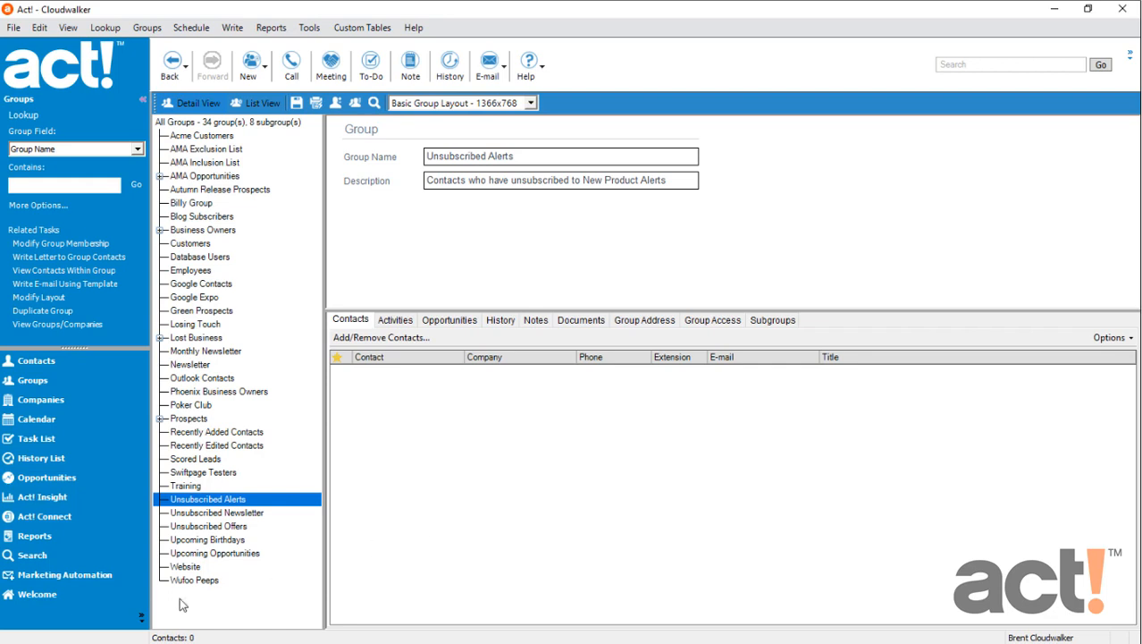
Add the Unsubscribed Newsletter group as an exclusion list to the Cloudwalker Newsletter campaign in Marketing Automation.
left_click(96, 575)
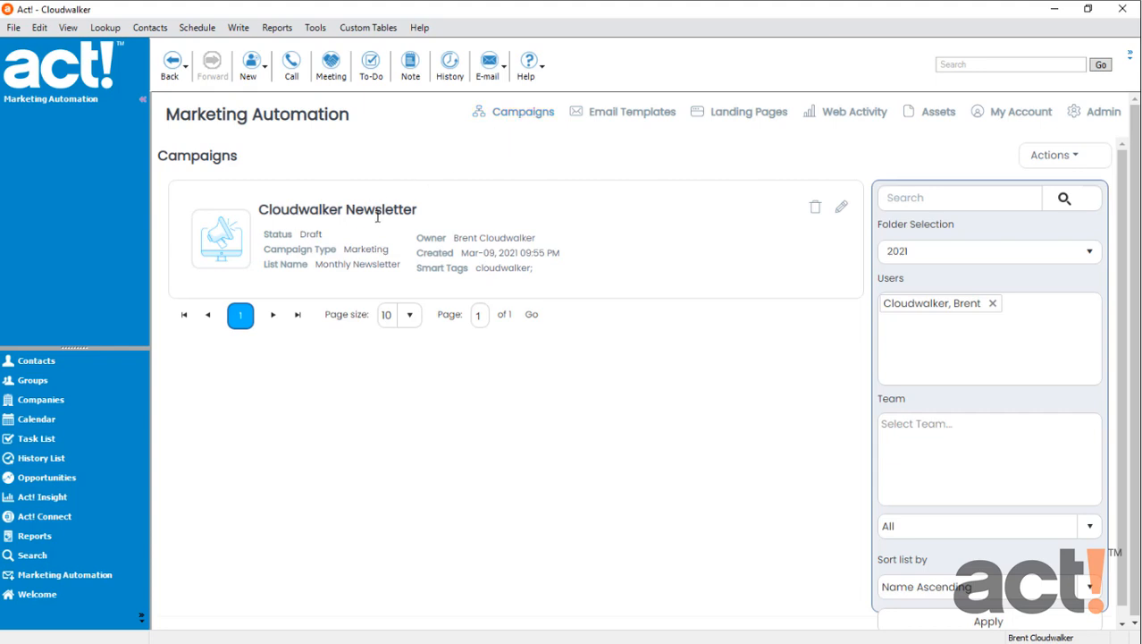
left_click(842, 208)
left_click(1069, 172)
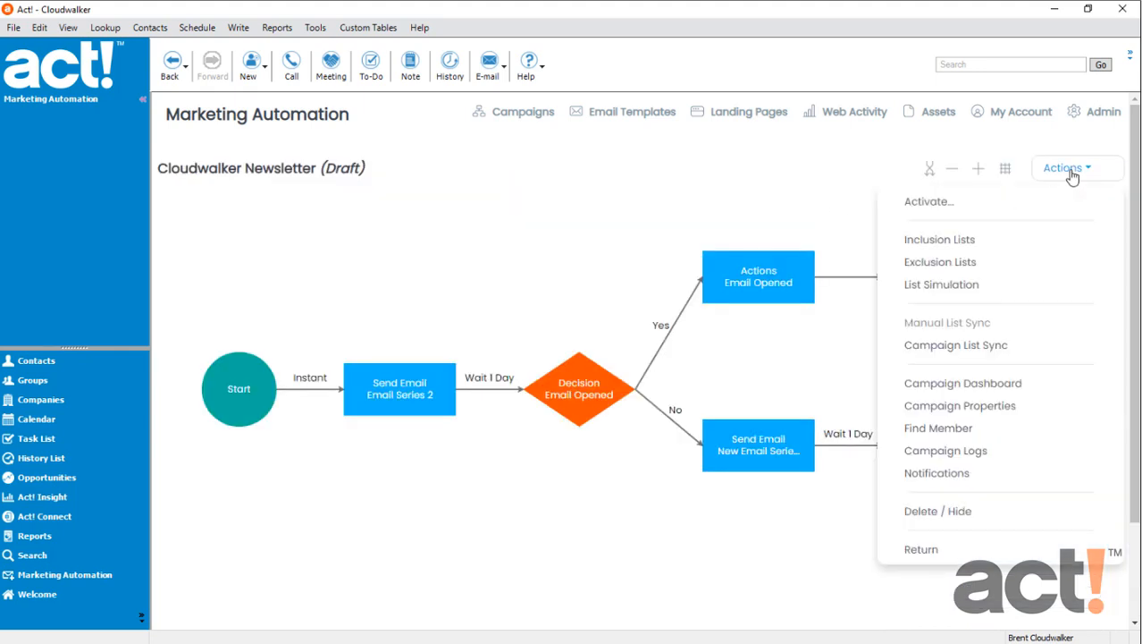
left_click(963, 263)
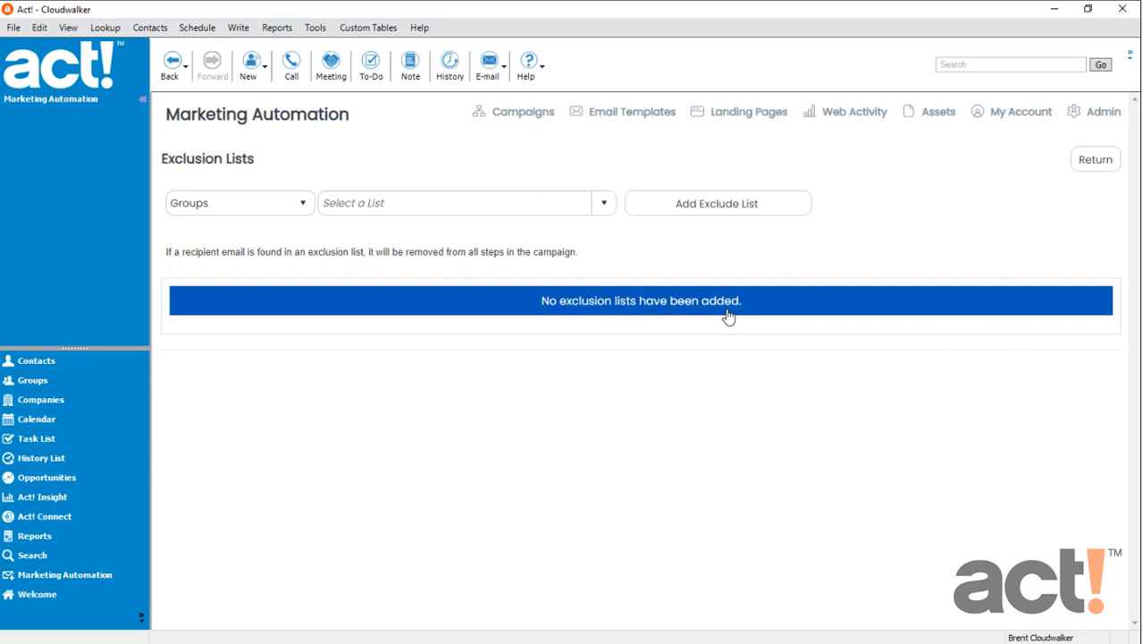
left_click(603, 204)
left_click_drag(609, 239, 610, 352)
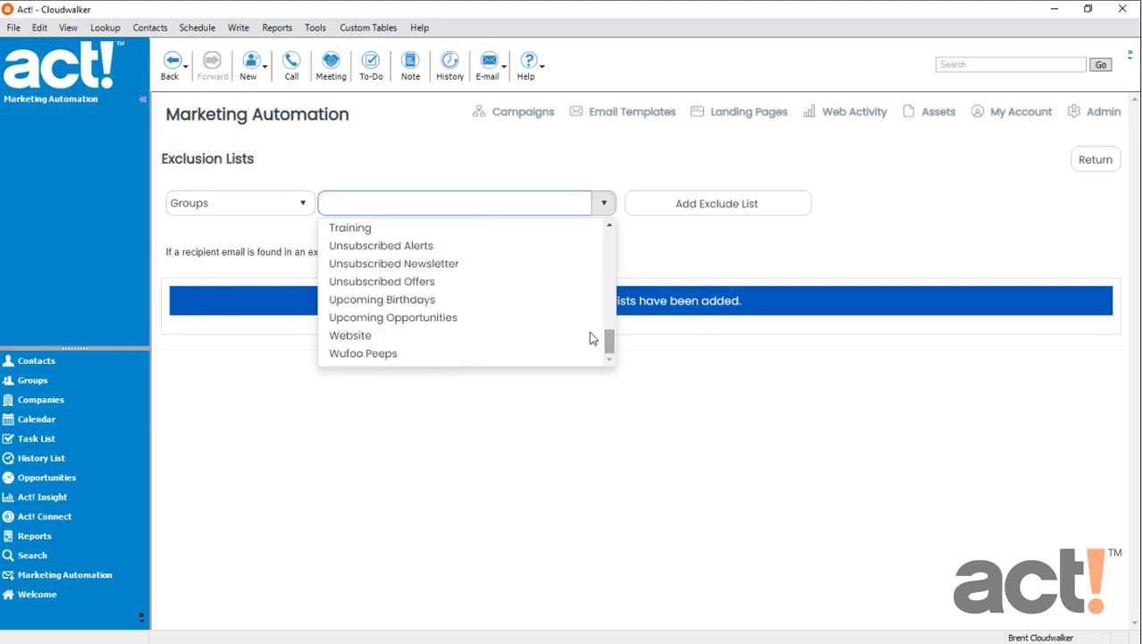
left_click(445, 267)
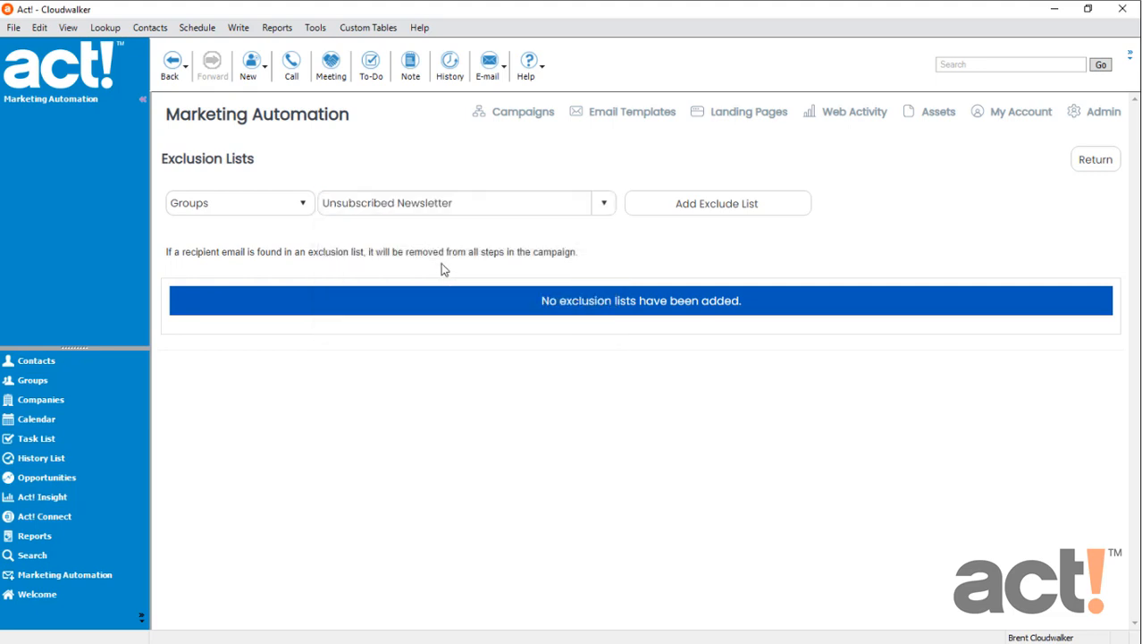
left_click(716, 212)
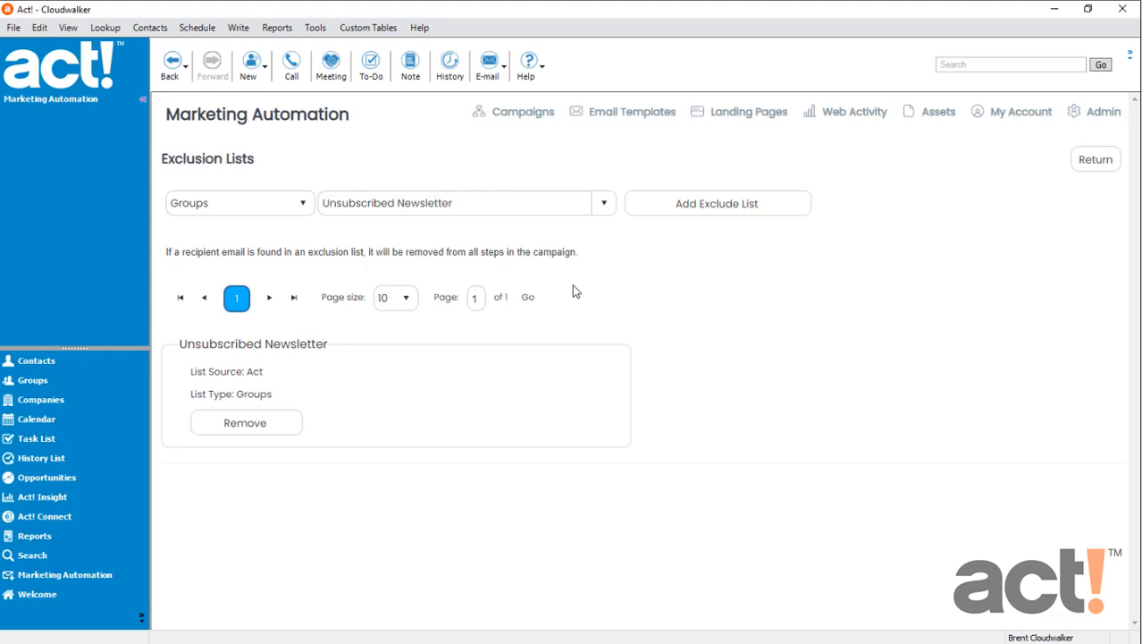
Open the Subscription Management - Preference Center area in the Marketing Automation administration.
left_click(1105, 113)
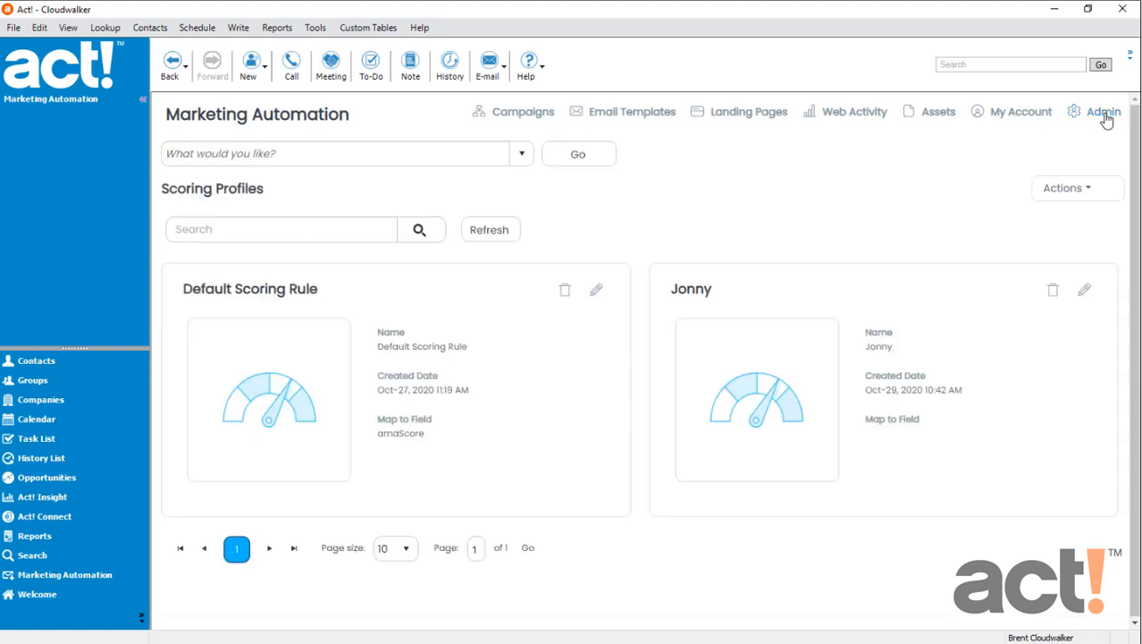
left_click(522, 154)
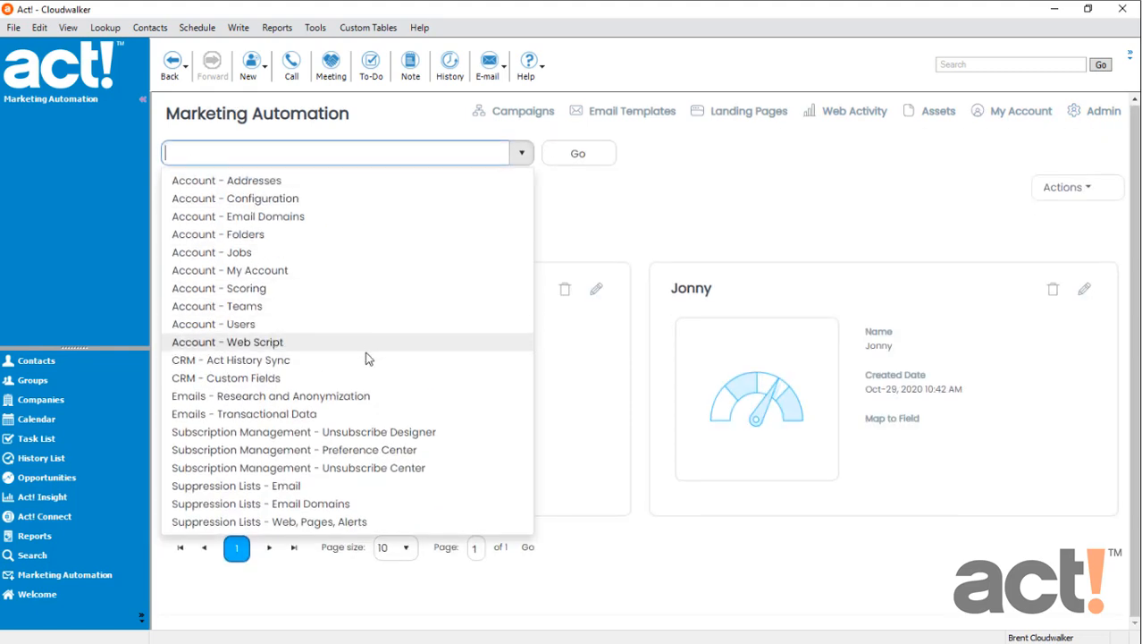
left_click(356, 453)
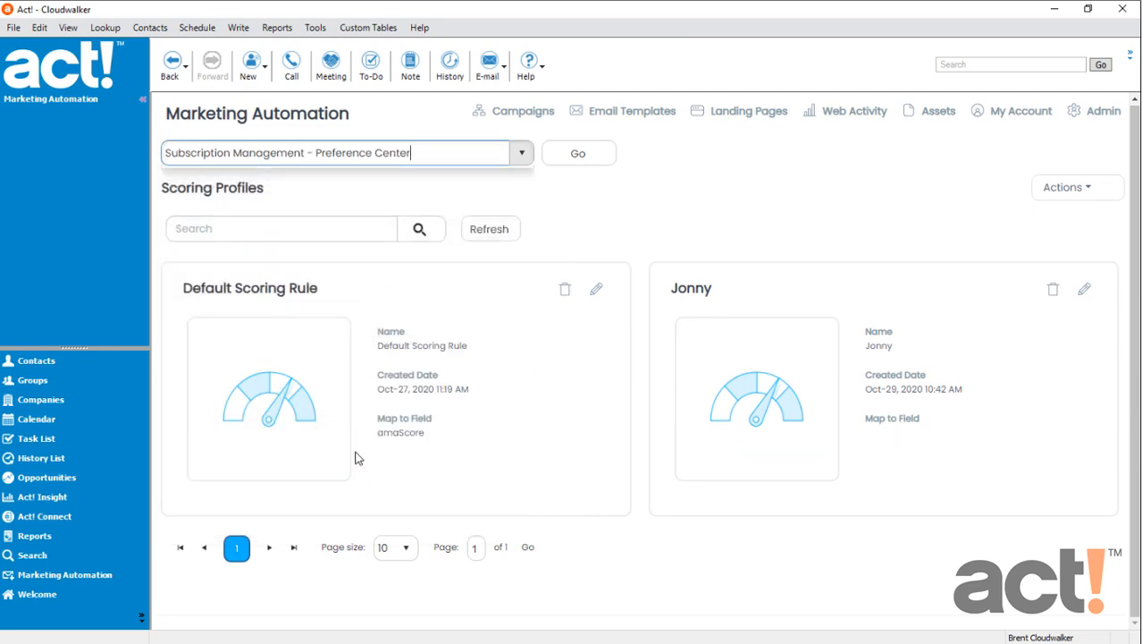
left_click(576, 157)
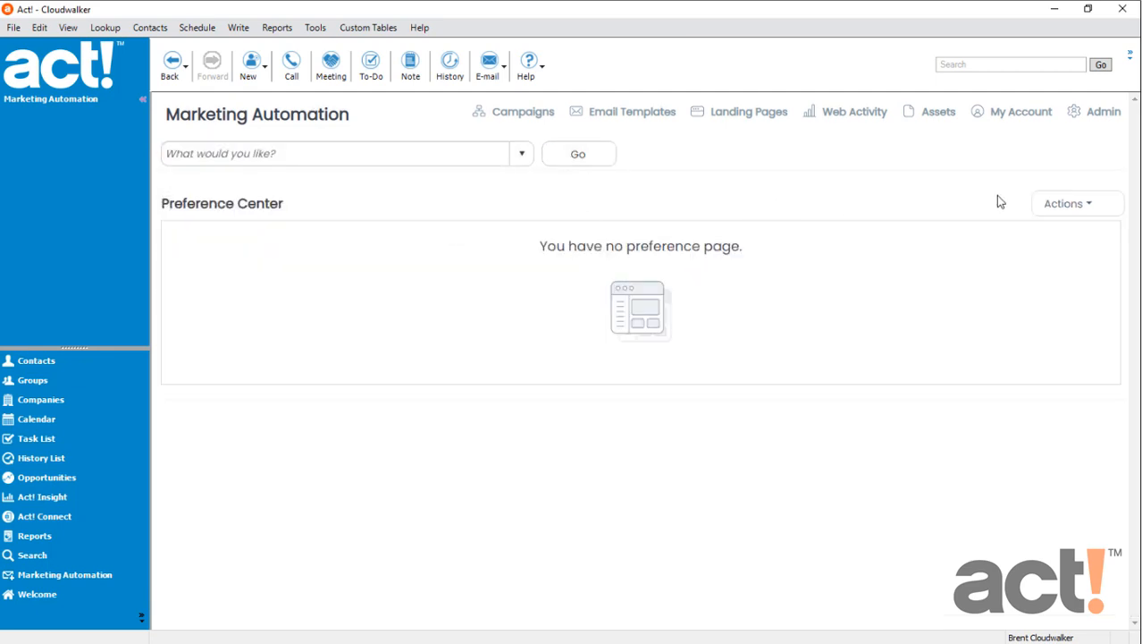
Start a new preference page from the Preference Center template, named Cloudwalker Subscription with the Default skin, and continue to the preference selections.
left_click(1070, 205)
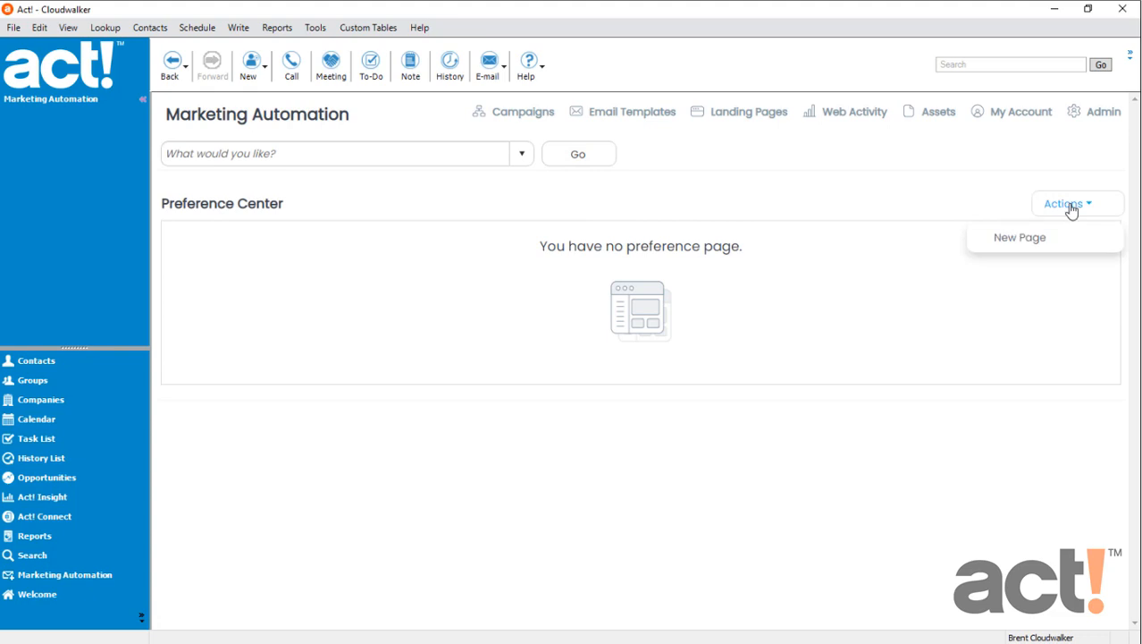
left_click(1007, 249)
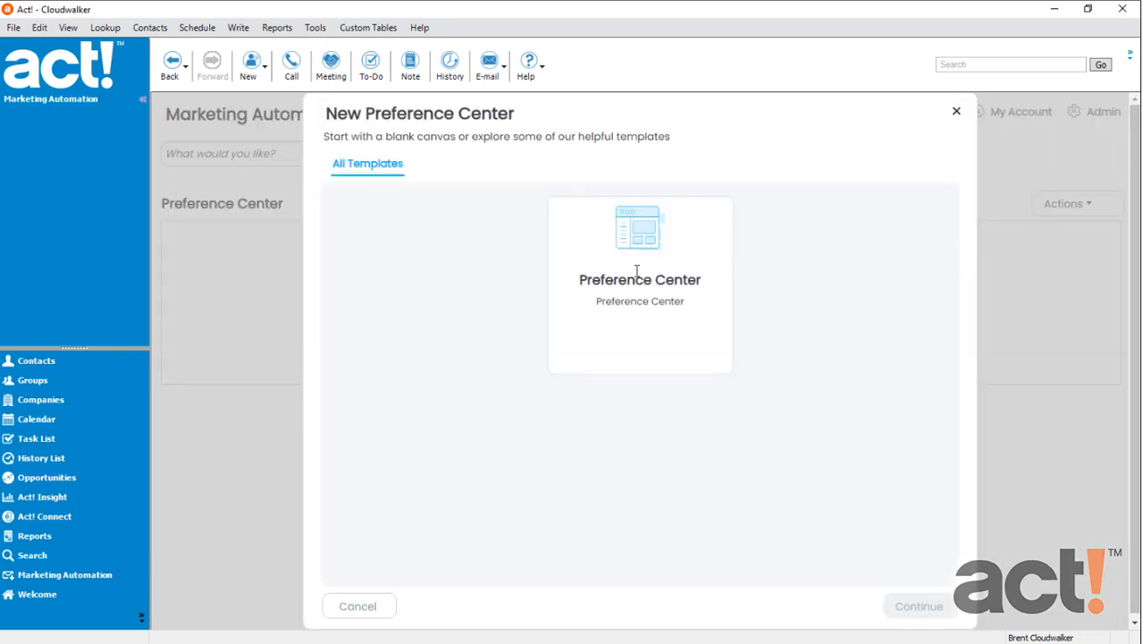
left_click(637, 270)
left_click(930, 606)
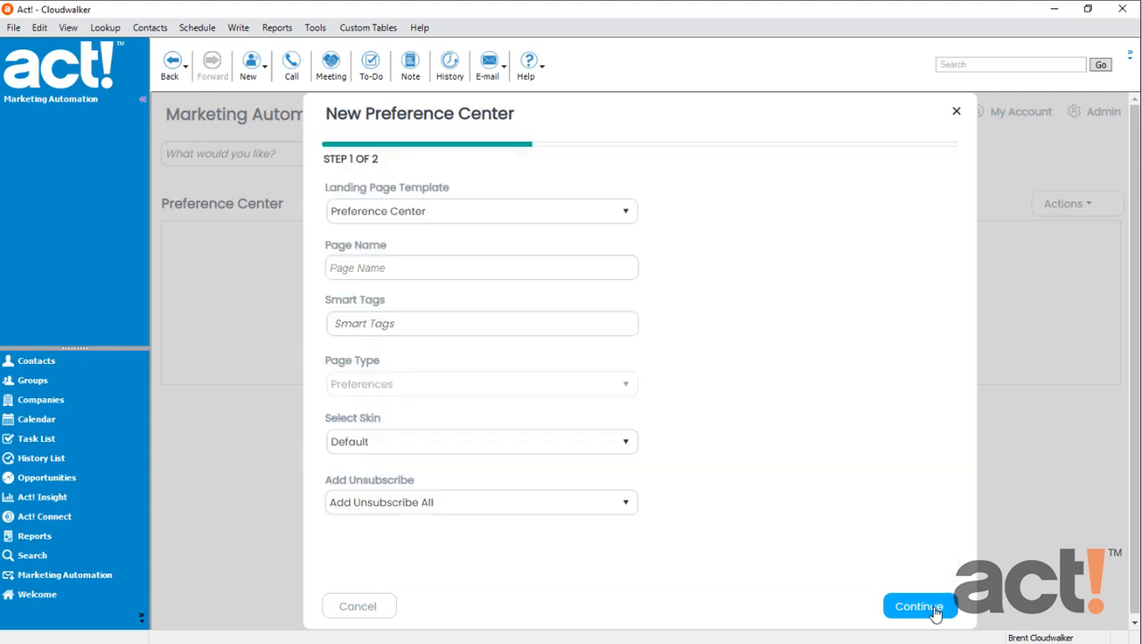
left_click(425, 269)
type("Cloudwalker Subscription")
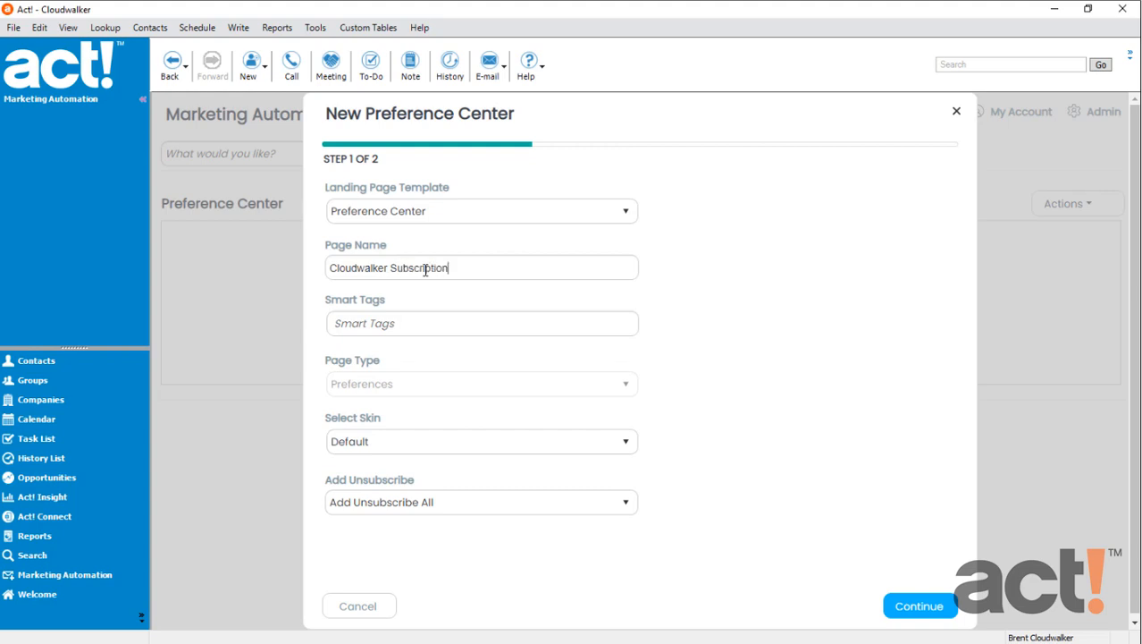
left_click(439, 442)
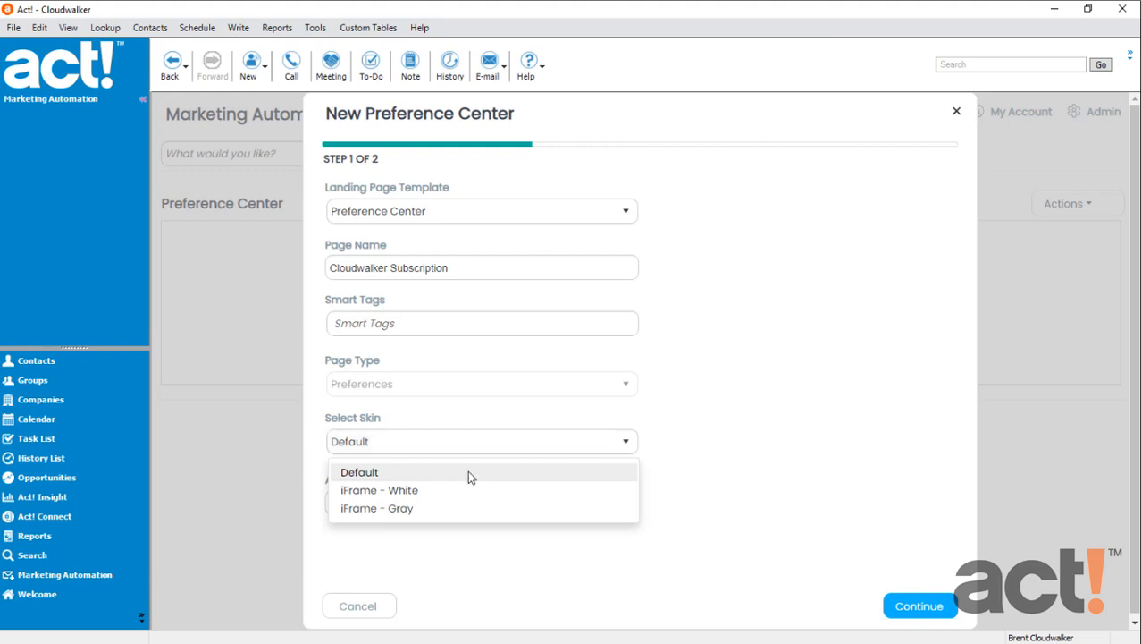
left_click(467, 472)
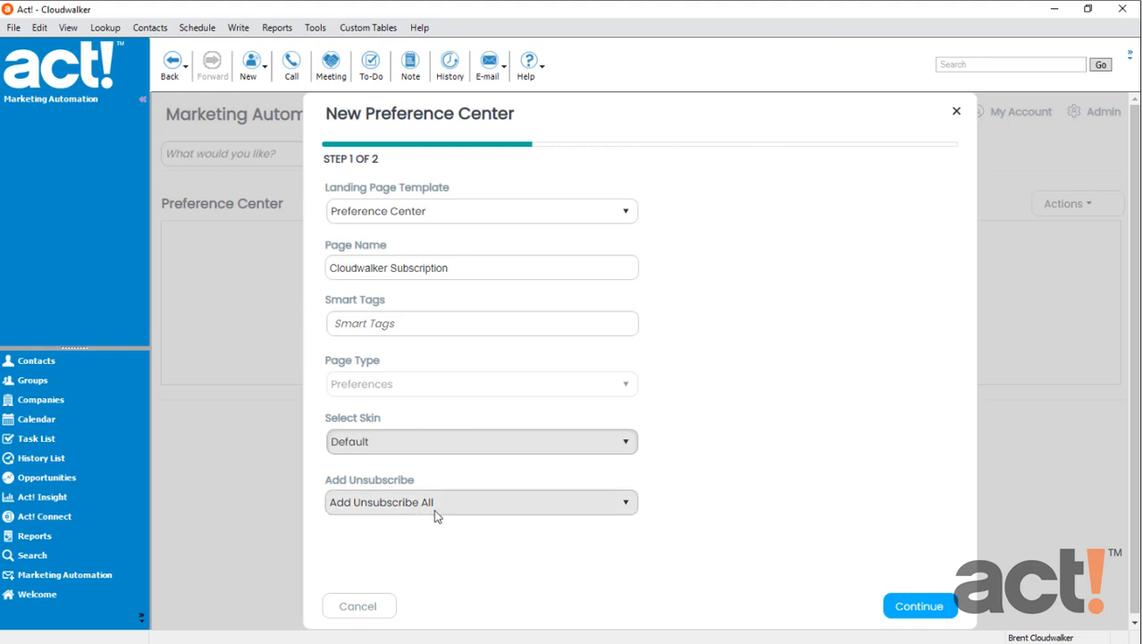
left_click(921, 611)
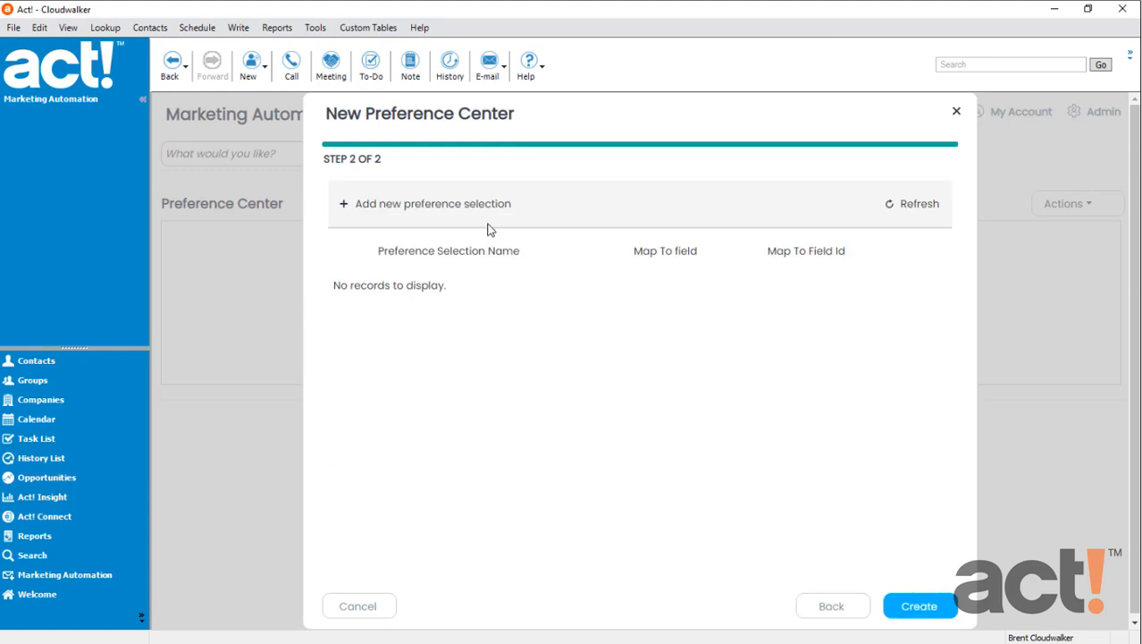
Add a preference selection named Unsubscribe from New Product Alerts, mapped to the customFields/unsubscribe_alerts (Boolean) field.
left_click(464, 210)
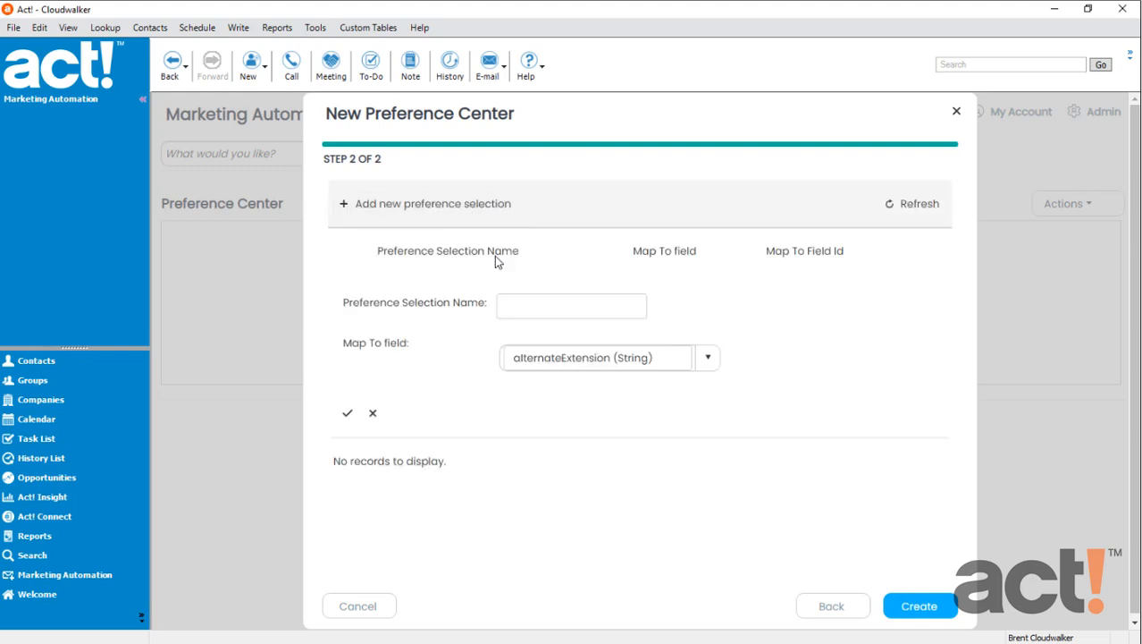
left_click(539, 310)
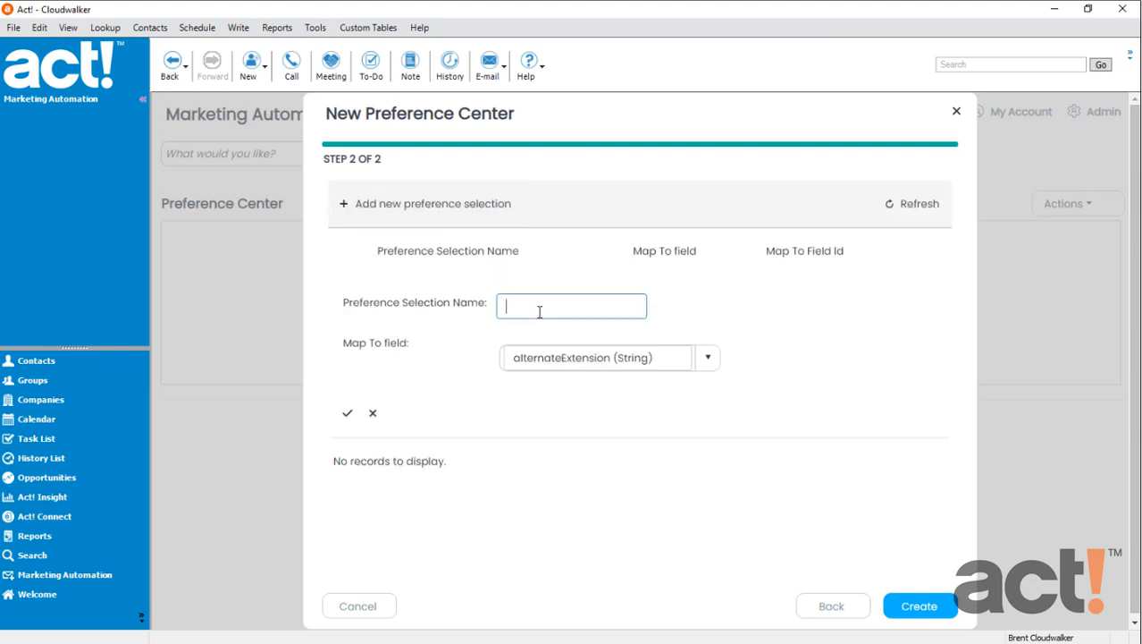
type("Unsubscribe from New ")
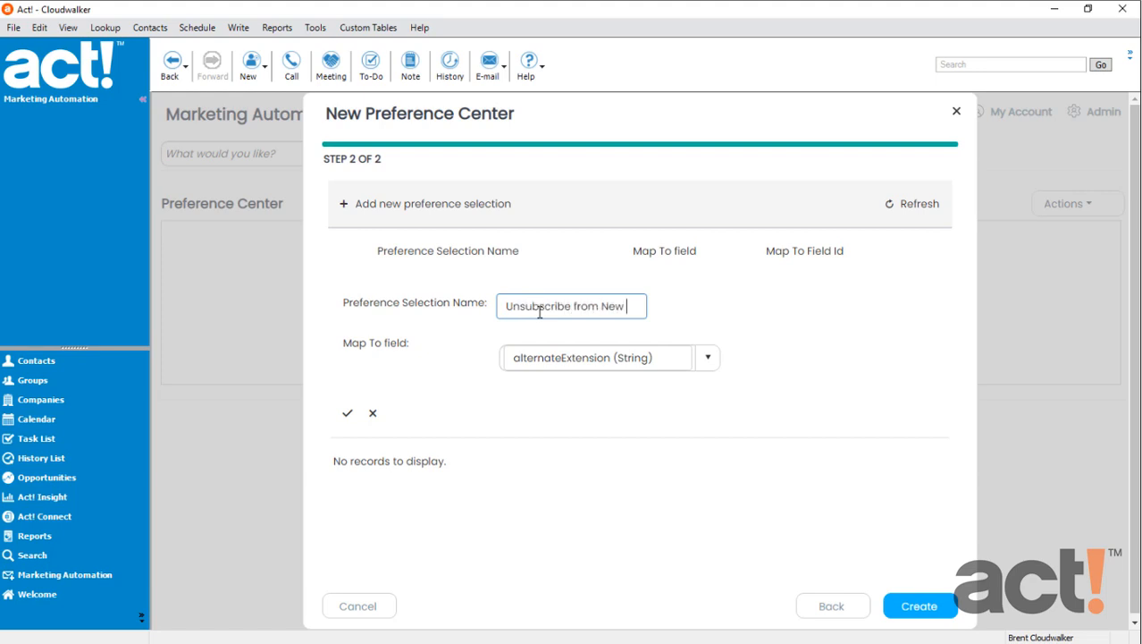
type("Product Alerts")
left_click(708, 361)
left_click_drag(713, 401, 713, 442)
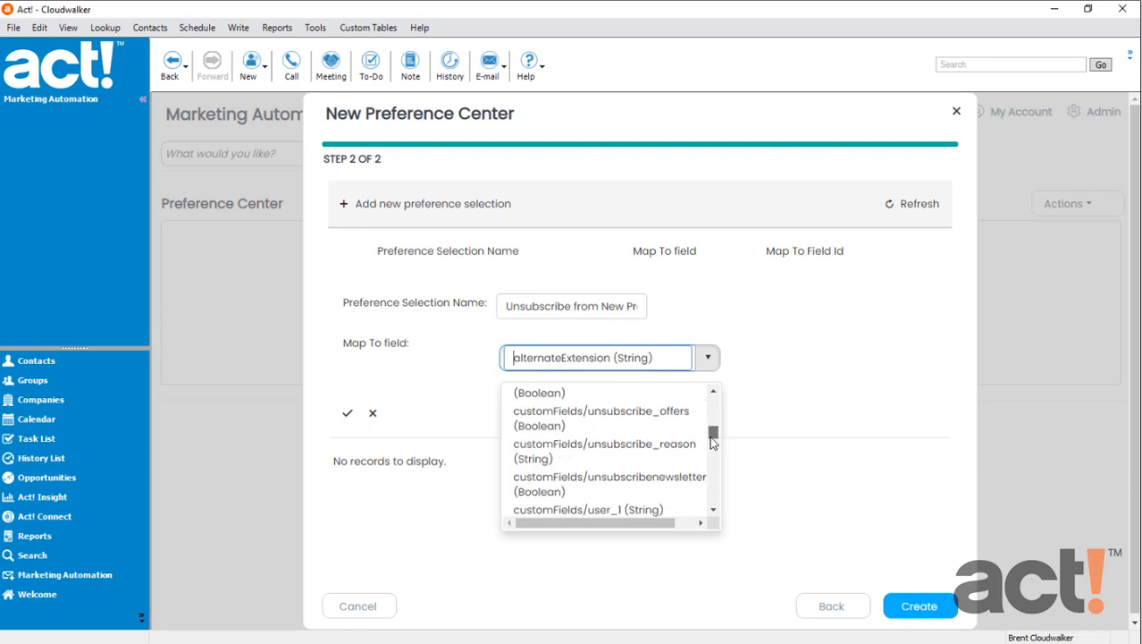
left_click(713, 391)
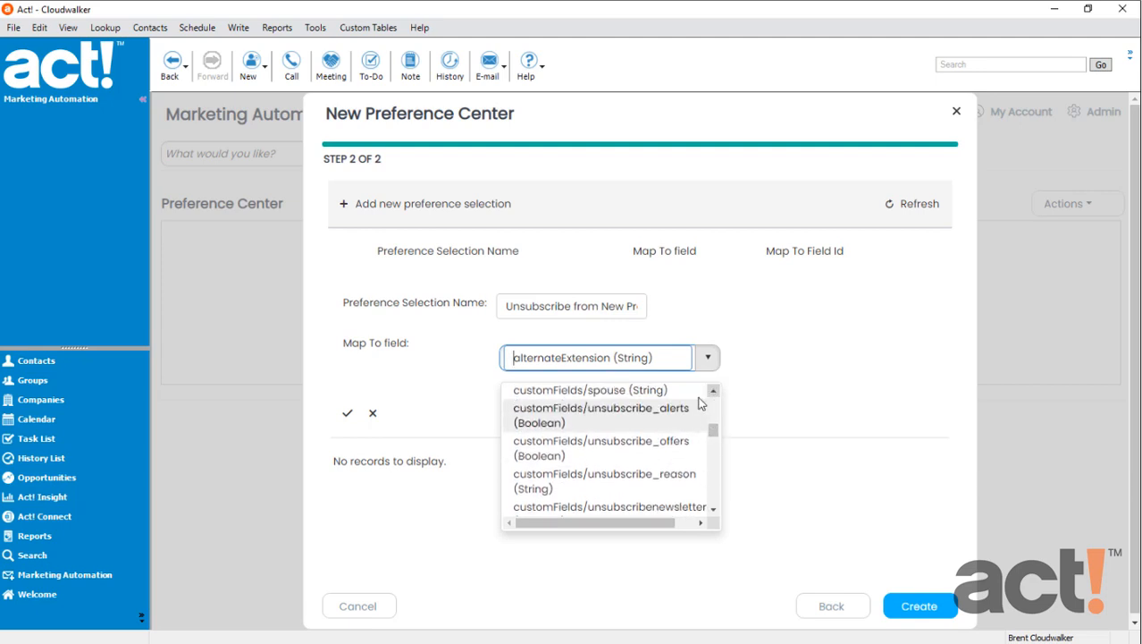
left_click(622, 414)
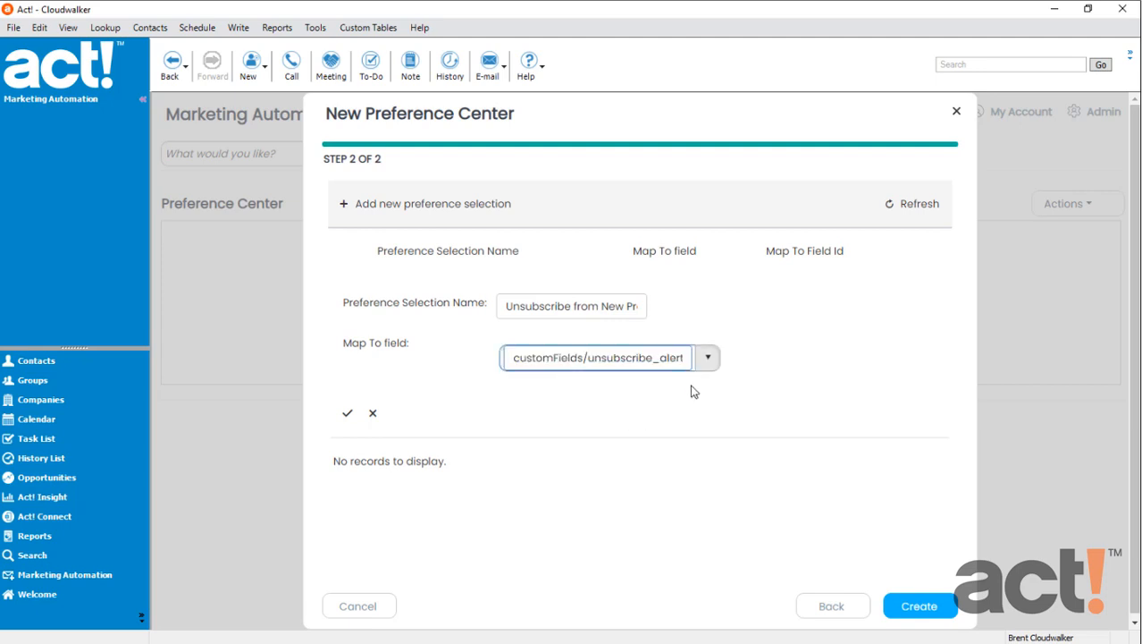
left_click(348, 415)
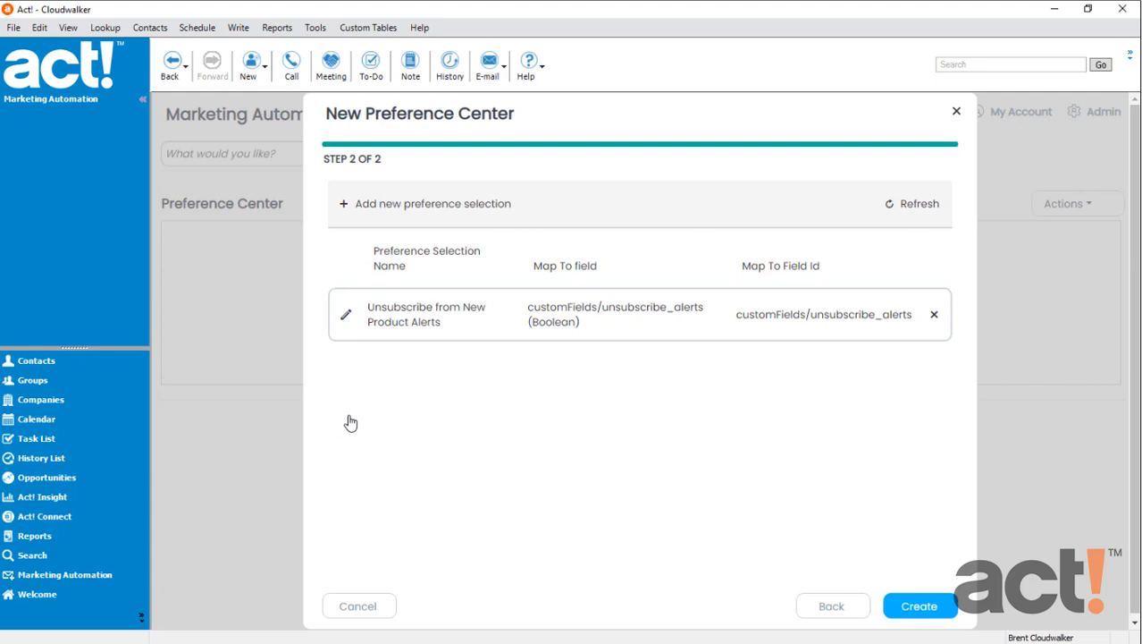
Add a preference selection named Unsubscribe from Newsletters, mapped to the customFields/unsubscribenewsletter (Boolean) field.
left_click(424, 205)
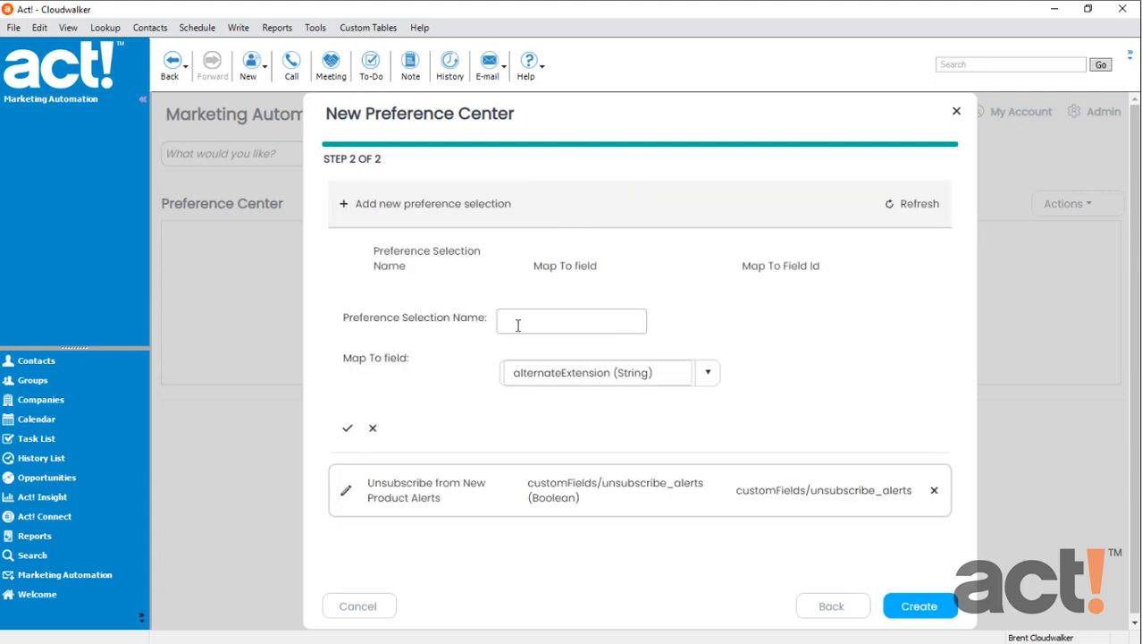
left_click(518, 325)
type("Unsubscribe from Newsletters")
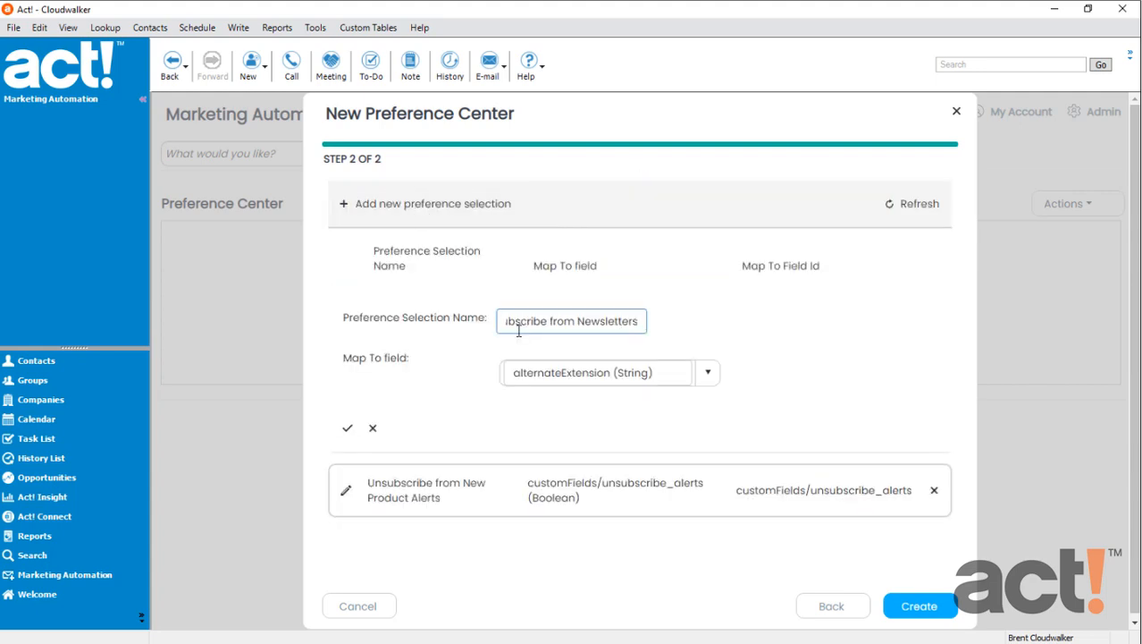
left_click(508, 373)
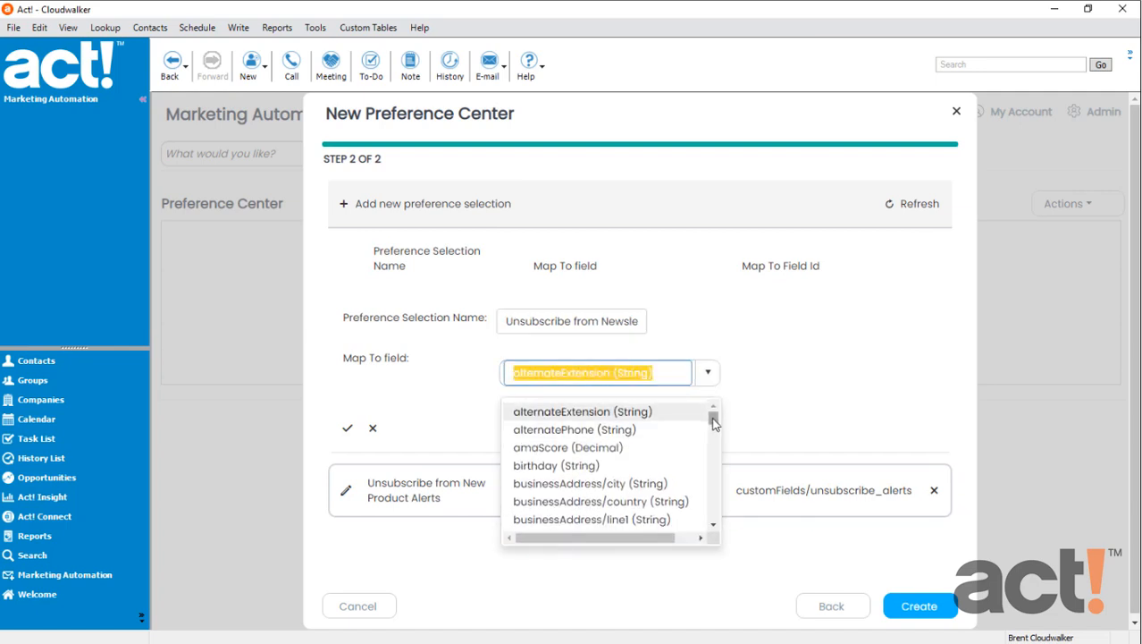
left_click_drag(714, 420, 714, 444)
scroll(705, 483, "down", 2)
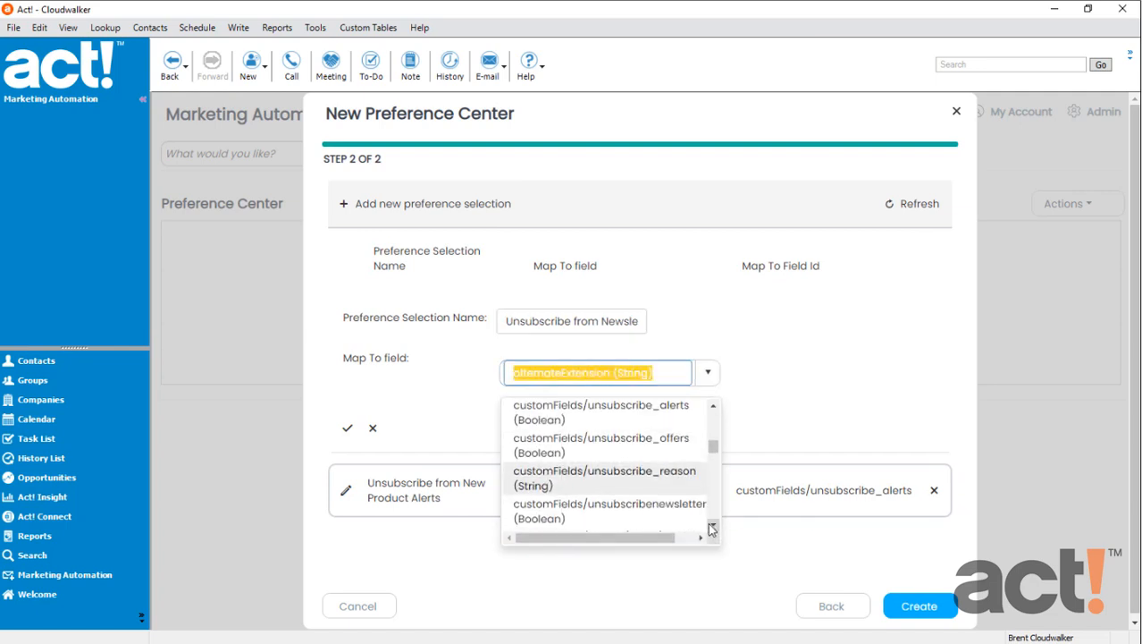
left_click(676, 516)
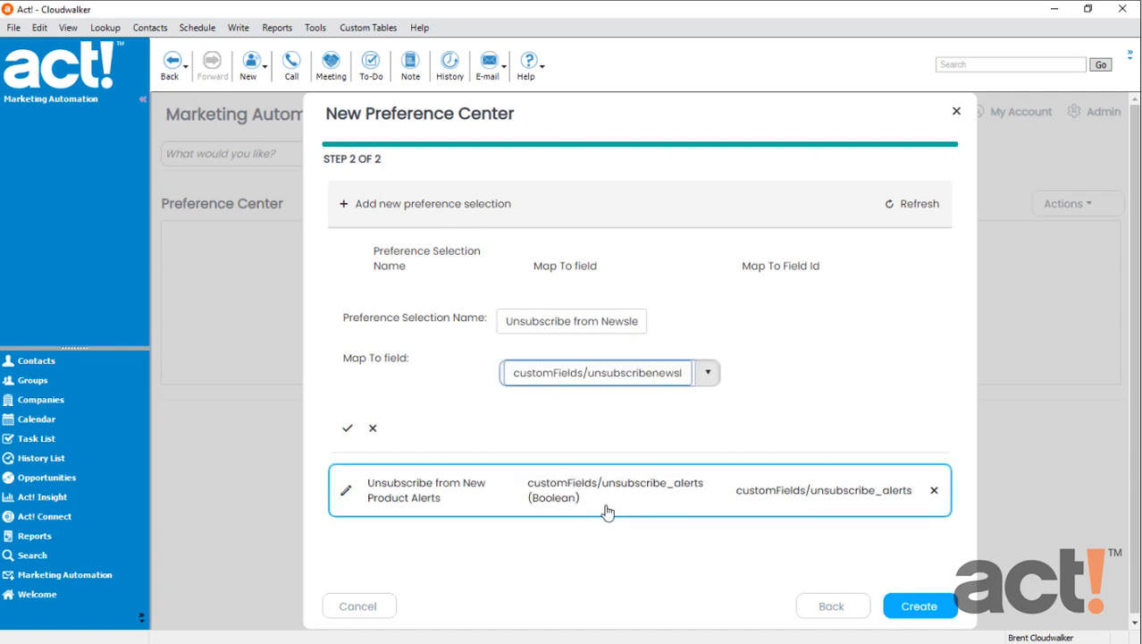
left_click(348, 427)
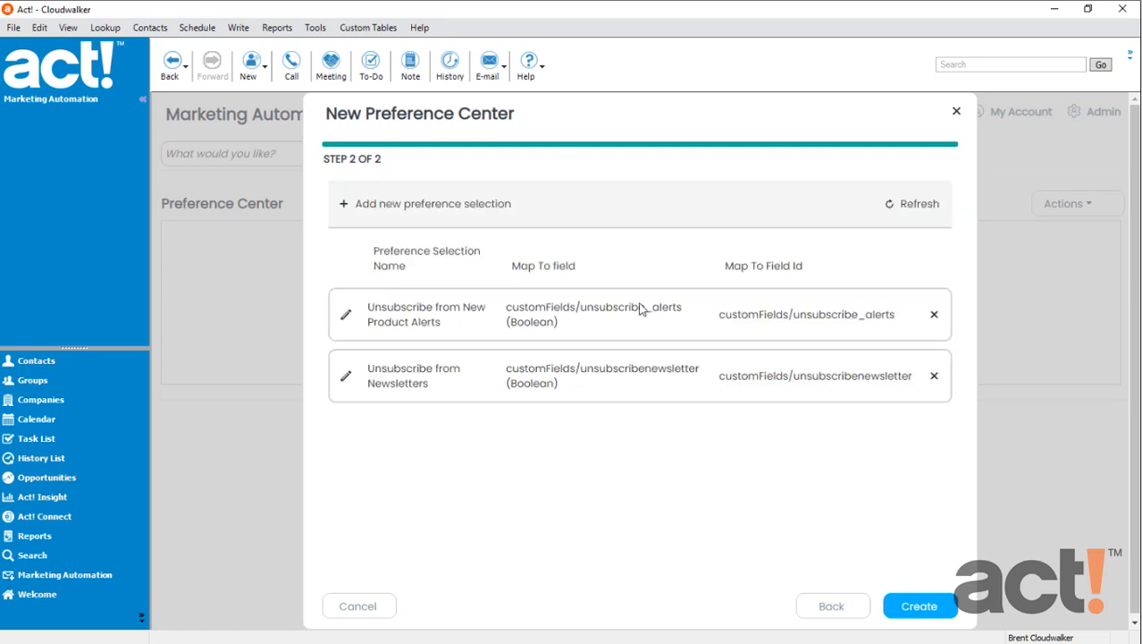
Add a preference selection named Unsubscribe from Special Offers, mapped to customFields/unsubscribe_offers (Boolean), and create the preference page.
left_click(448, 206)
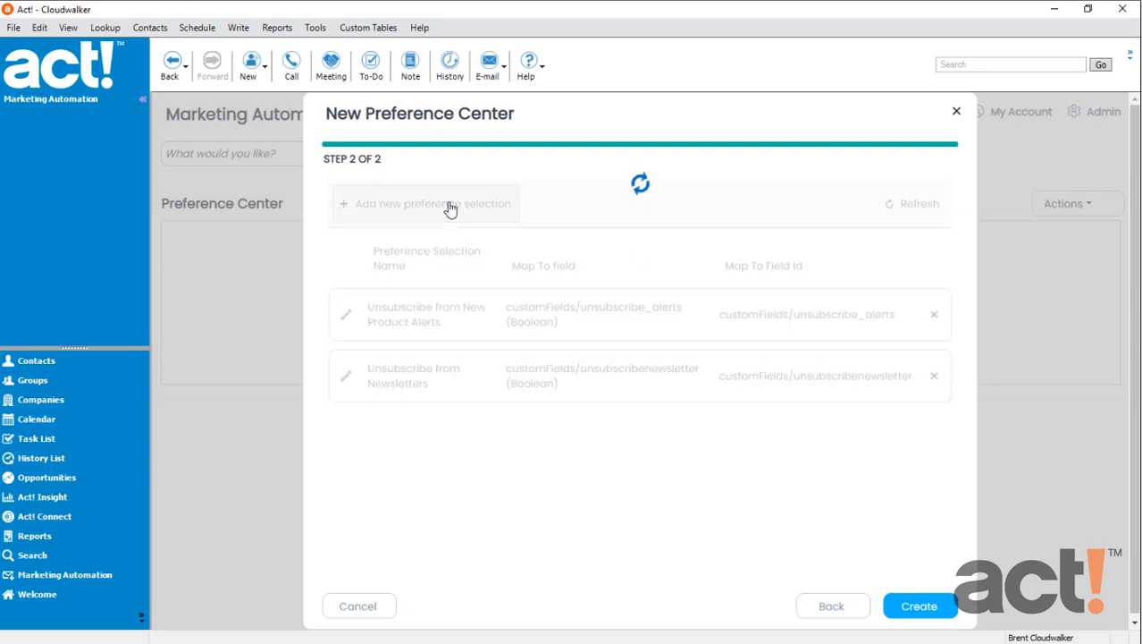
left_click(594, 326)
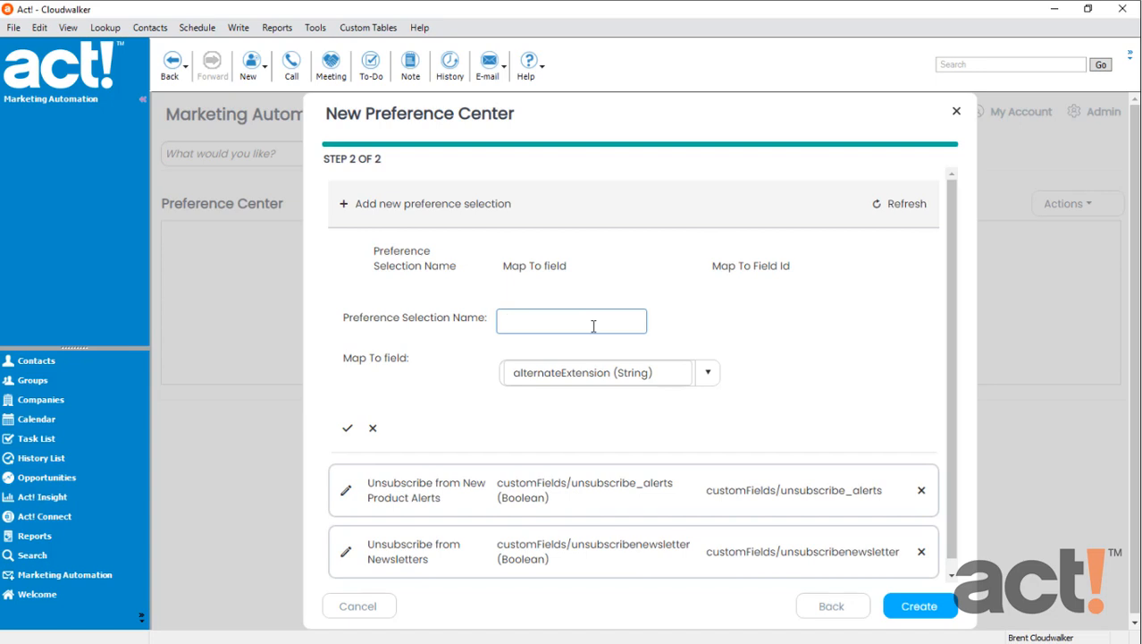
type("Unsubscribe from Special Offers")
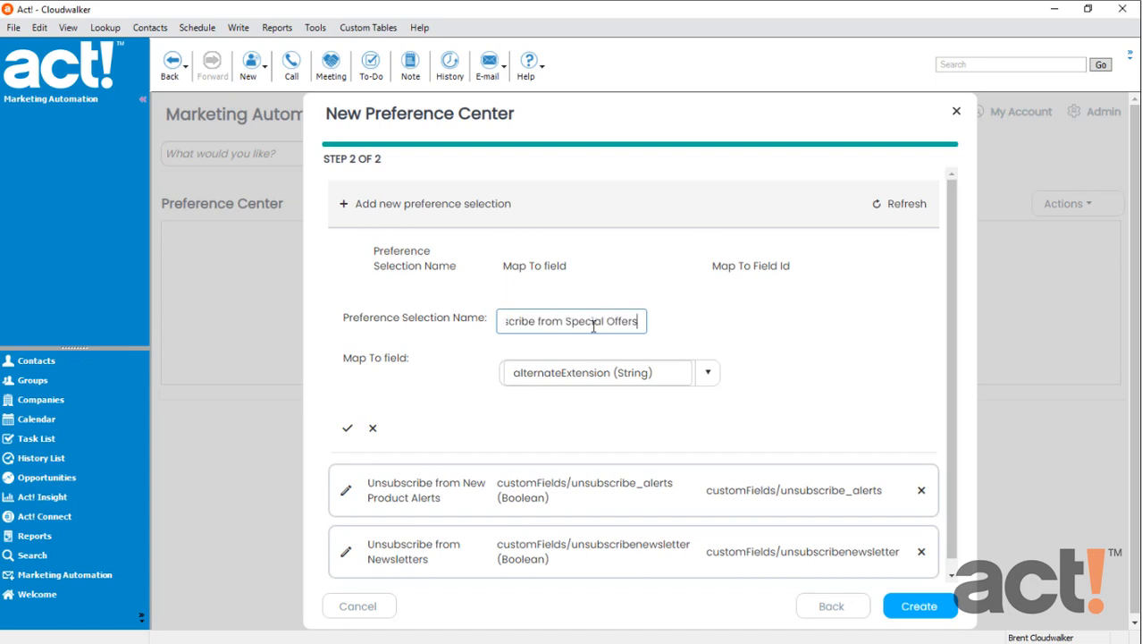
left_click(657, 373)
scroll(717, 429, "down", 10)
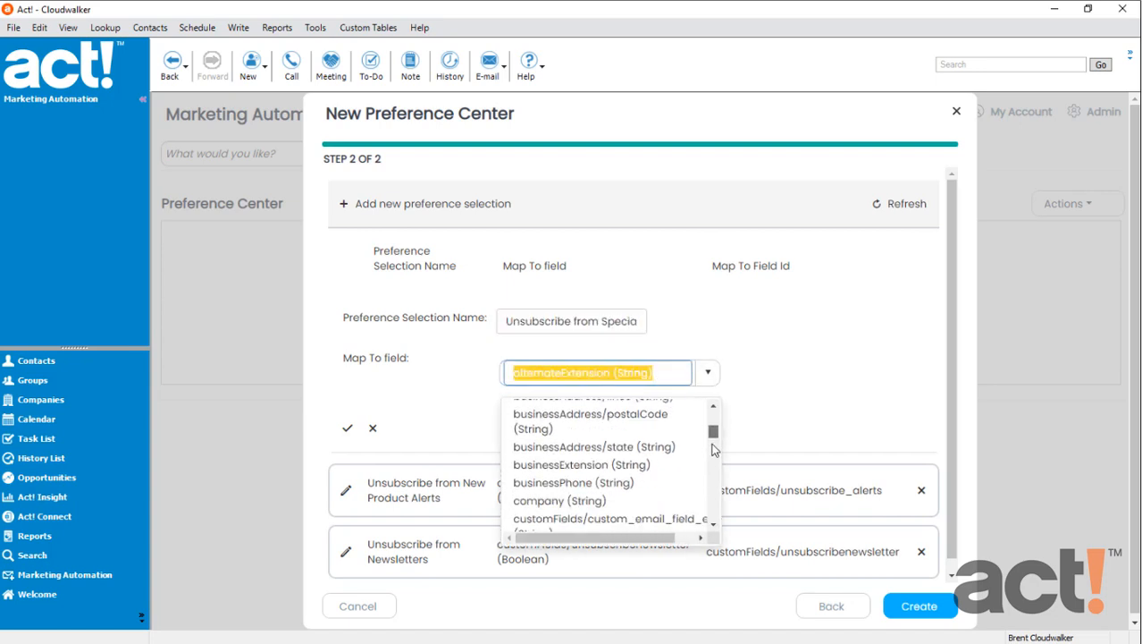
left_click(581, 404)
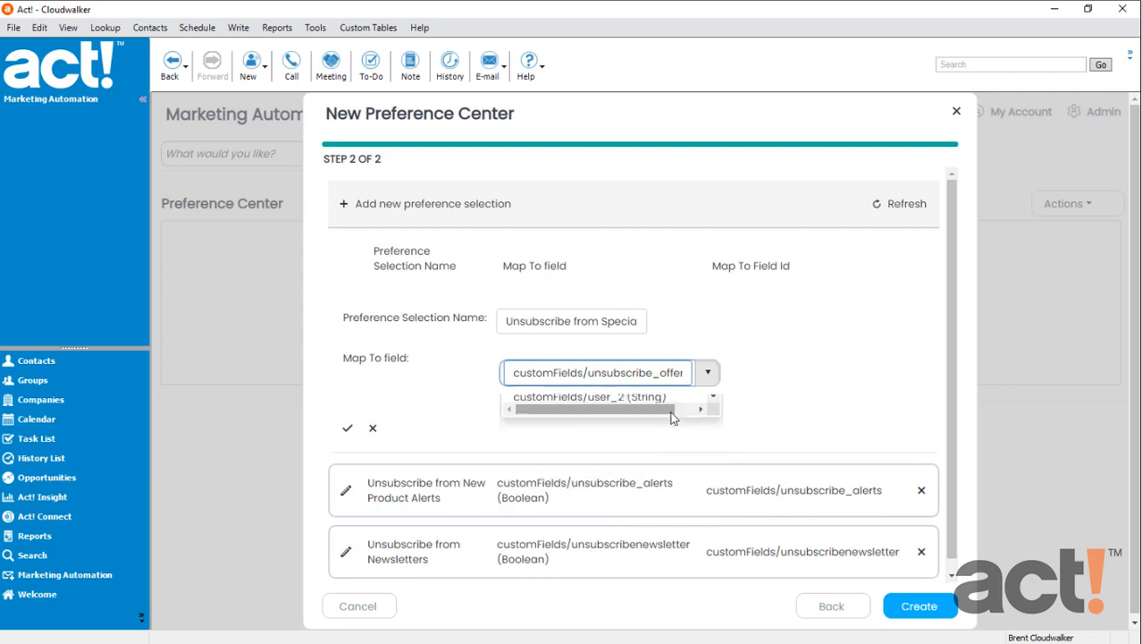
left_click(348, 428)
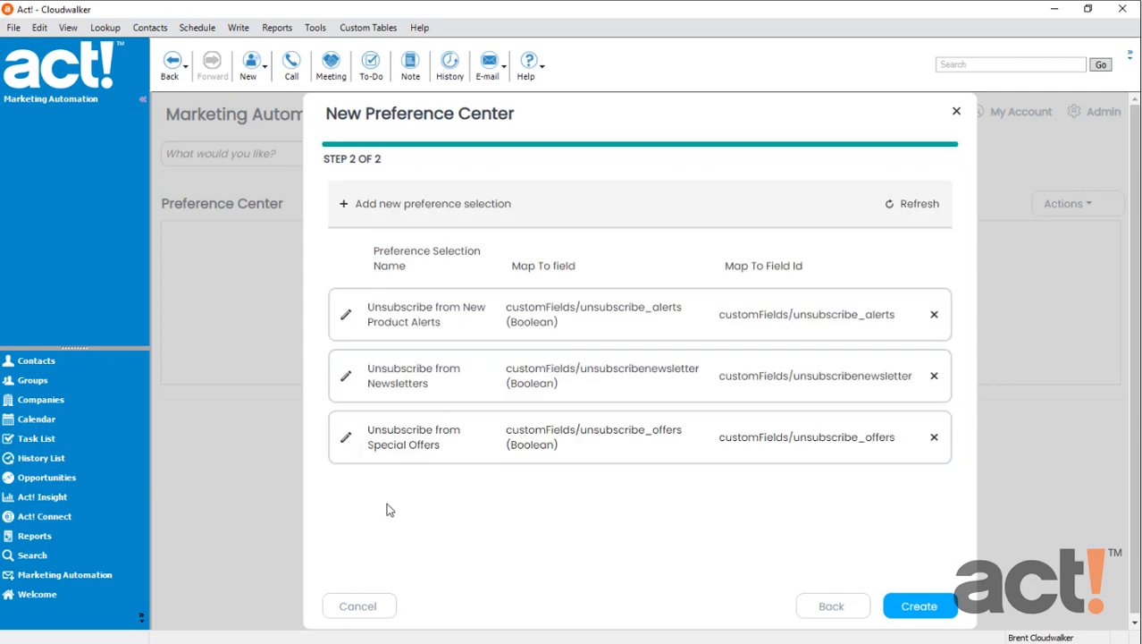
left_click(899, 610)
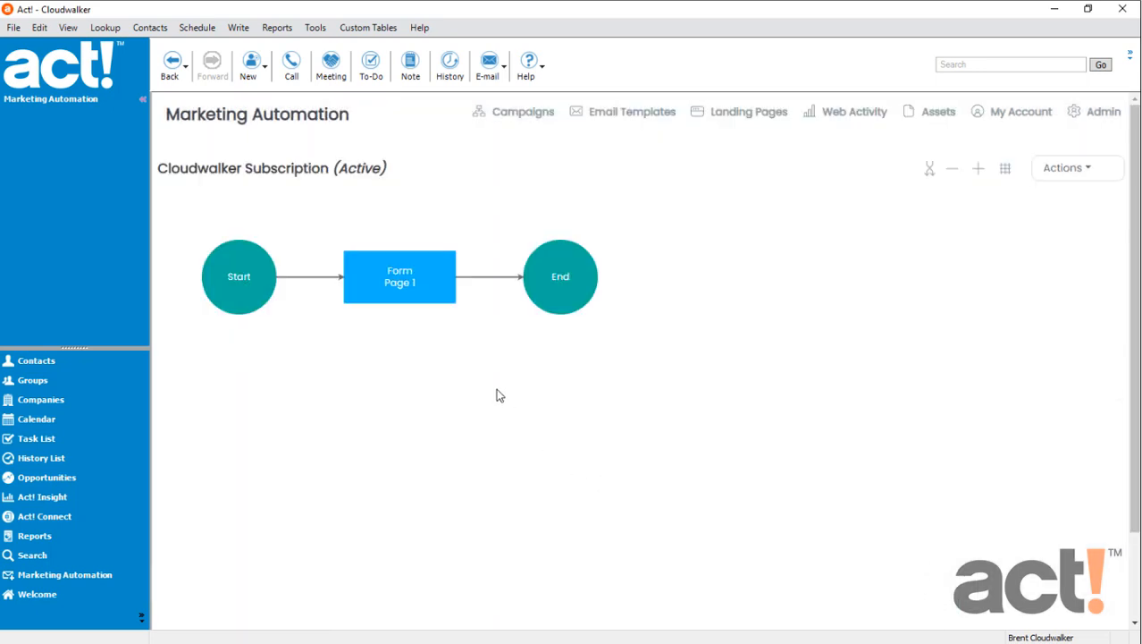
Edit the Page 1 form, setting its page title to "Subscription Preferences" and its submit button text to "Submit".
left_click(404, 286)
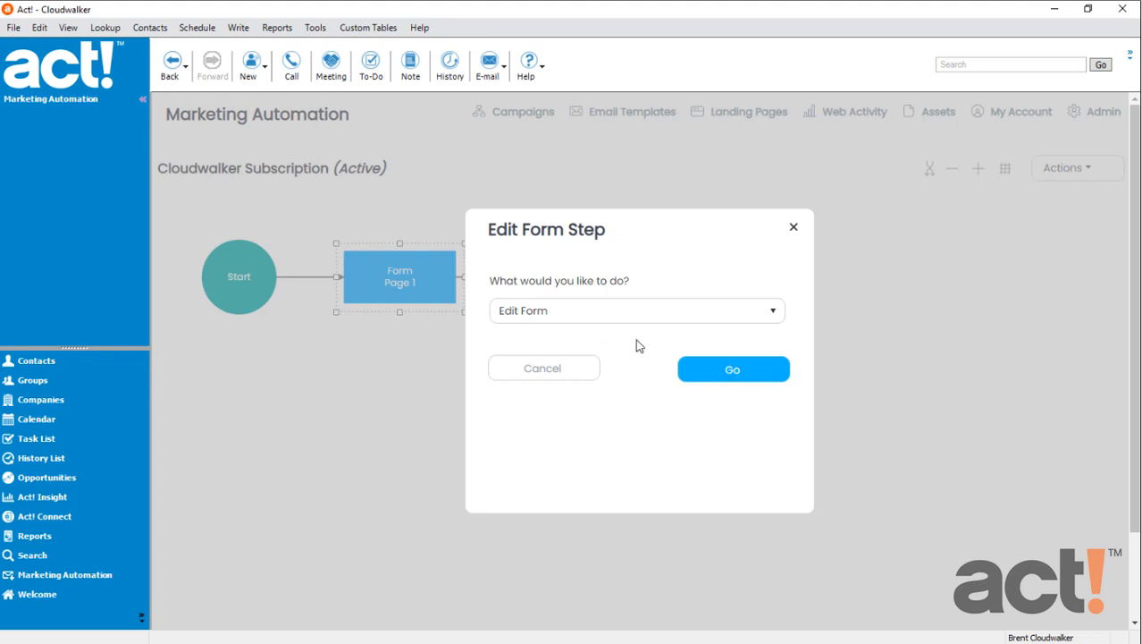
left_click(722, 373)
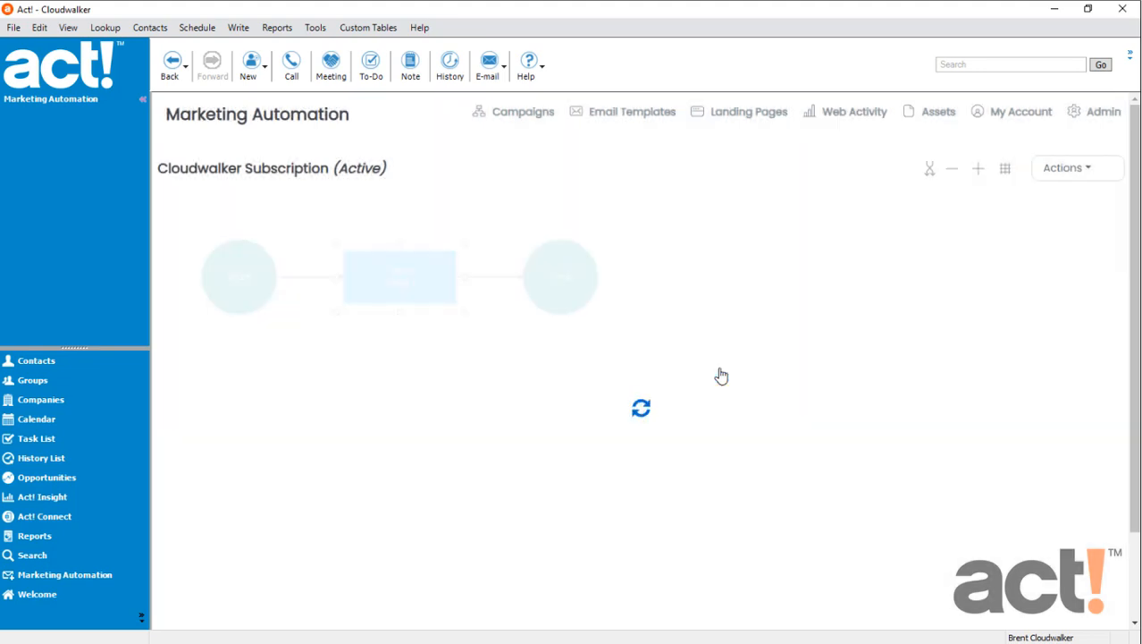
left_click_drag(354, 216, 274, 218)
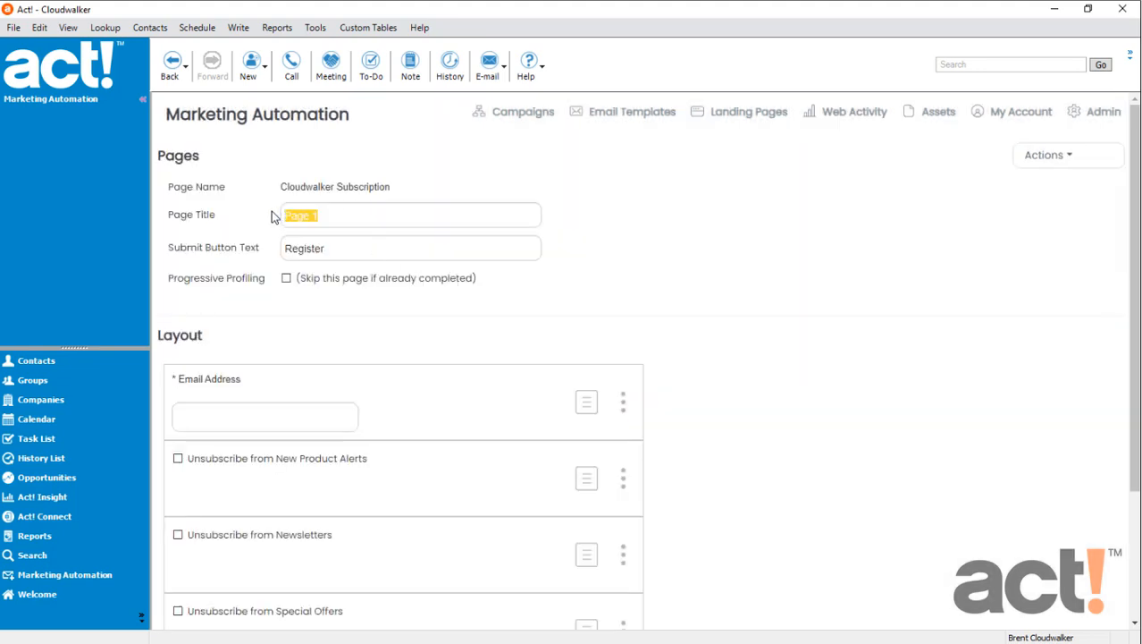
type("Subscription Preferences")
left_click_drag(332, 252, 286, 257)
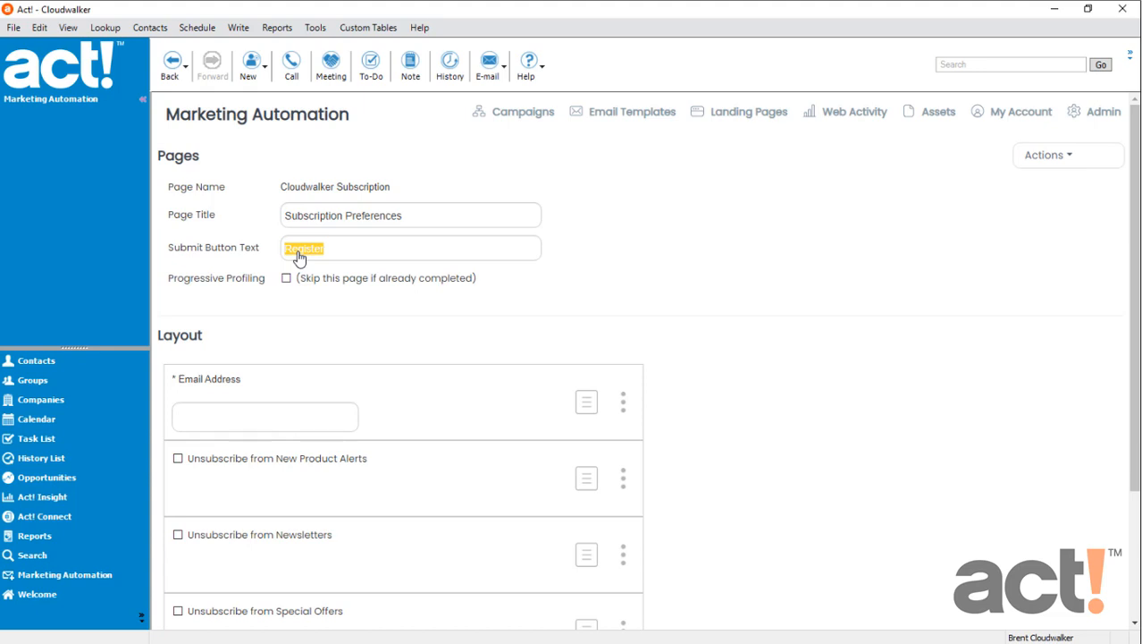
type("Submit")
Add an HTML control to the form containing "Check any boxes below to opt out of those specific mailing lists.".
left_click(1046, 159)
left_click(1008, 252)
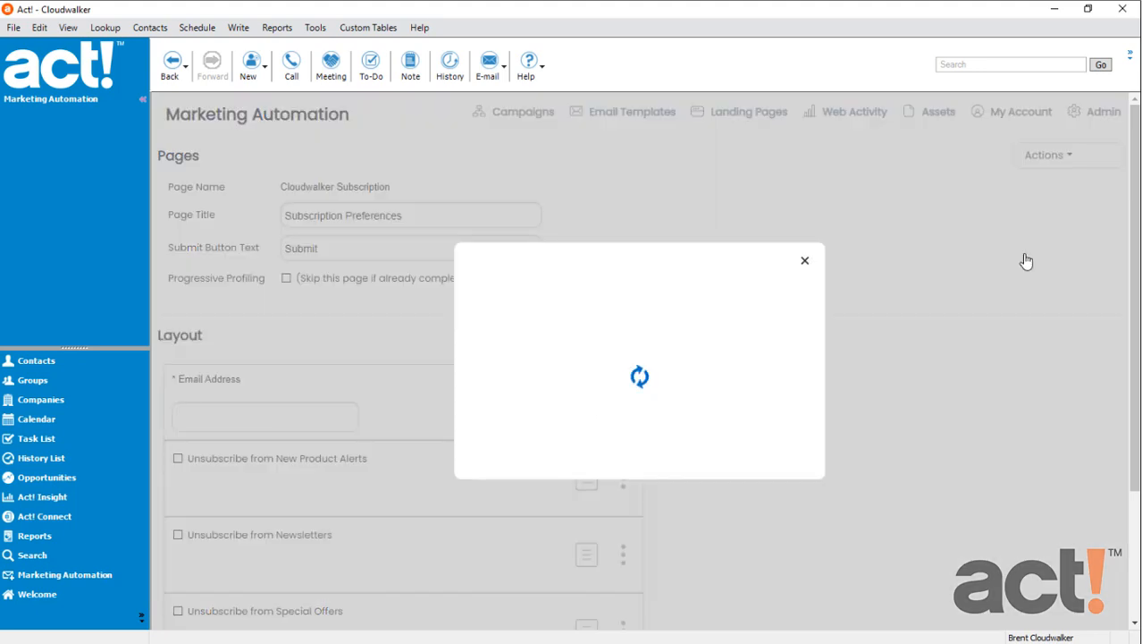
left_click(762, 318)
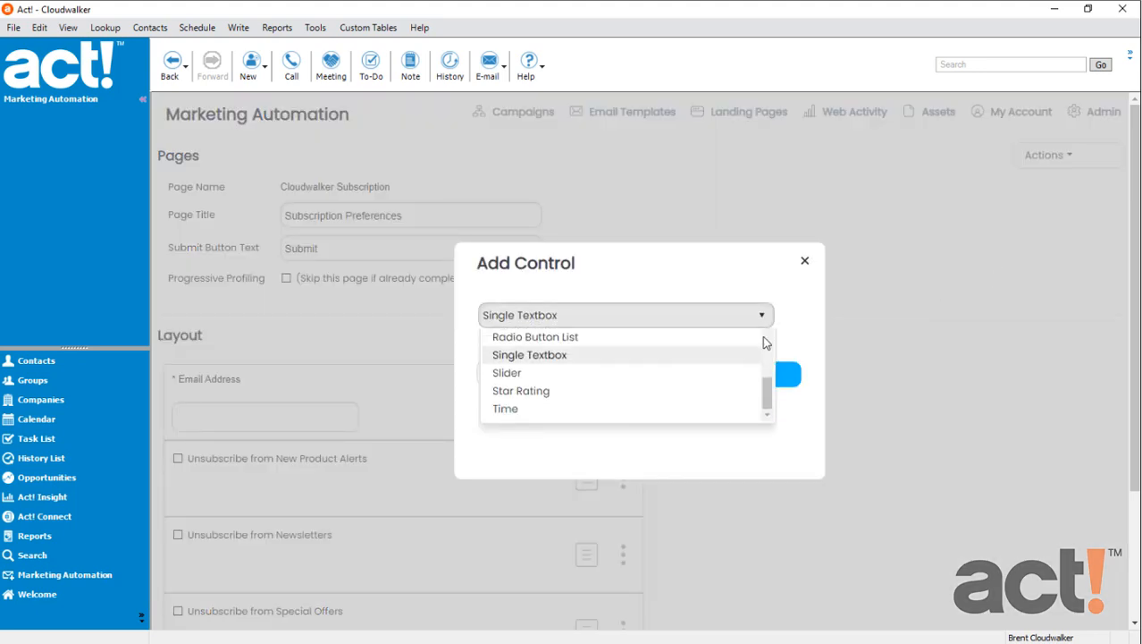
scroll(768, 378, "up", 3)
left_click(667, 374)
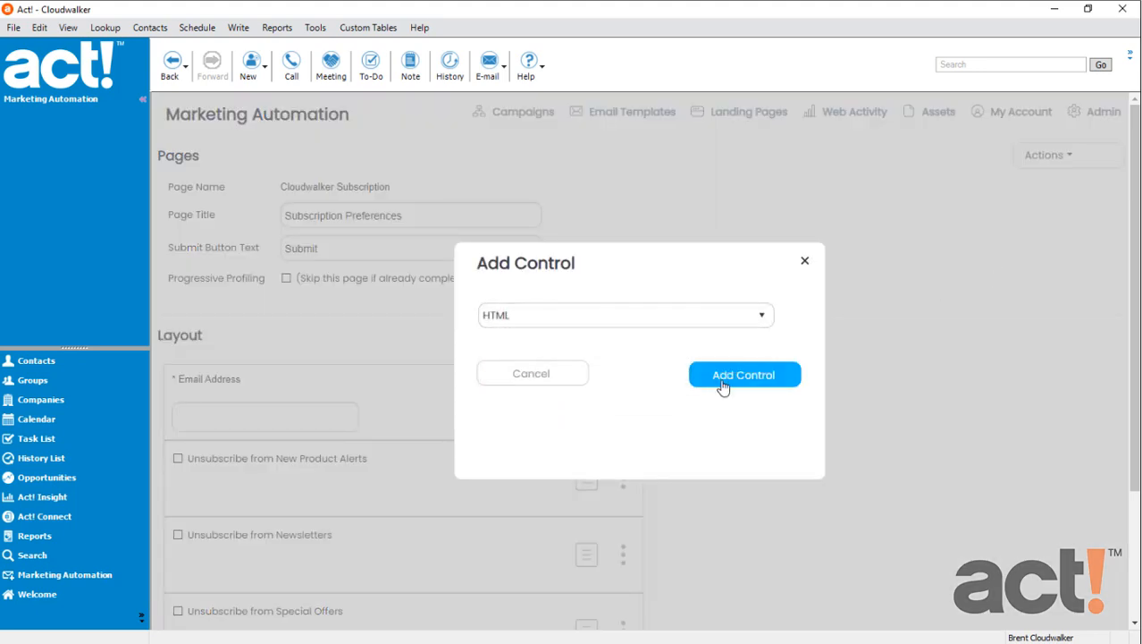
left_click(739, 385)
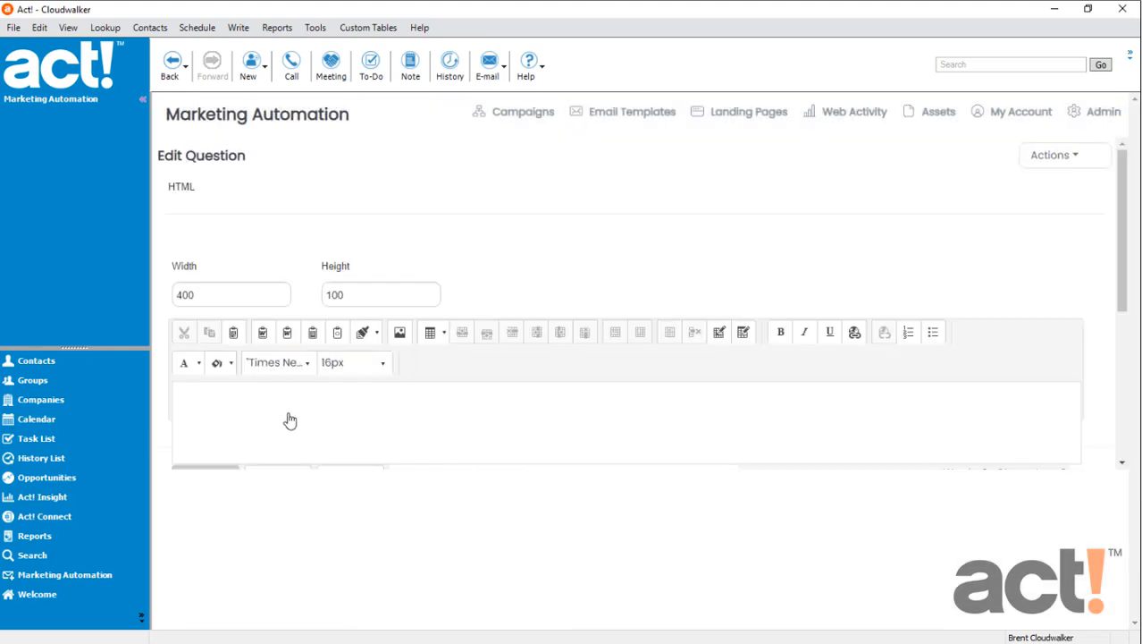
left_click(260, 397)
type("Check any boxes below to opt out of those specific mailing lists.")
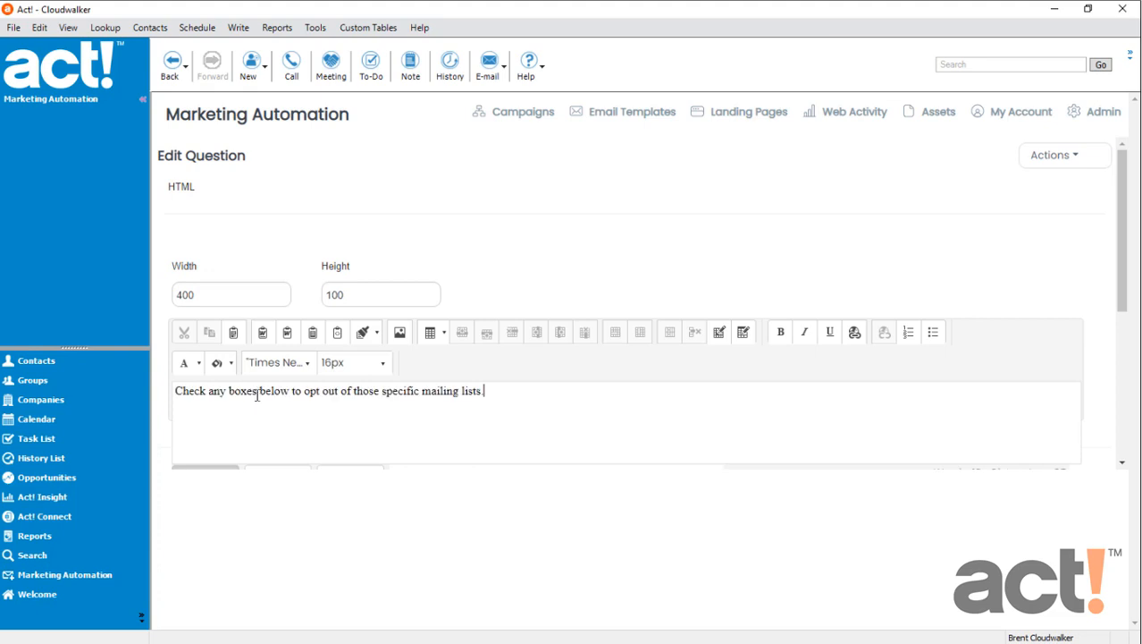
Format the opt-out instruction text as Verdana 14px, then save the HTML control and return to the form.
triple_click(177, 396)
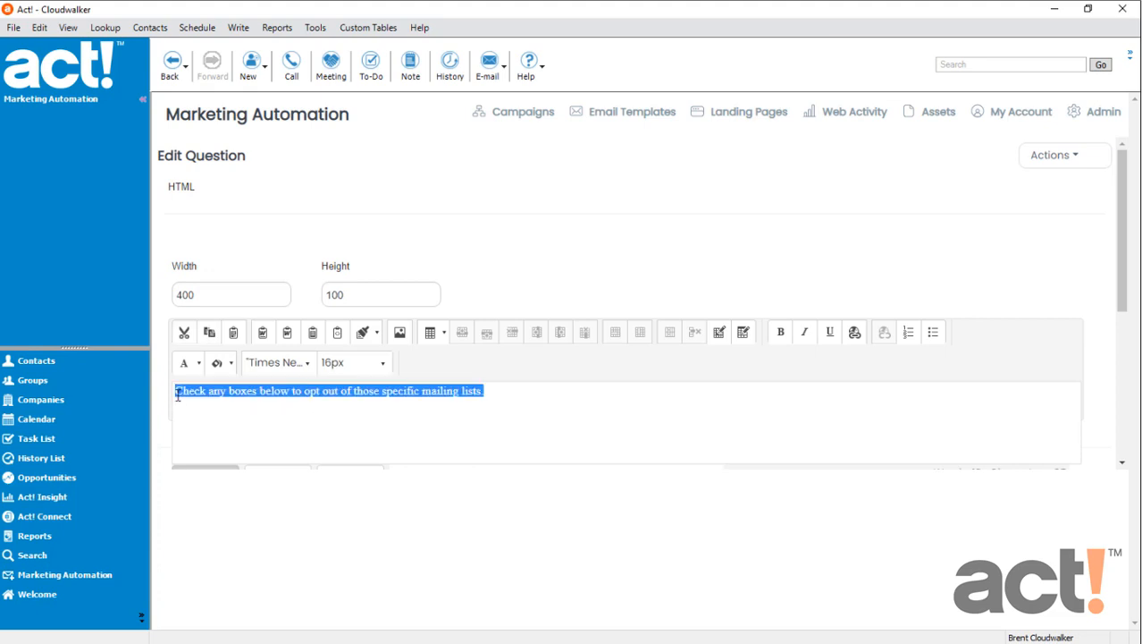
left_click(304, 363)
left_click_drag(411, 480, 413, 531)
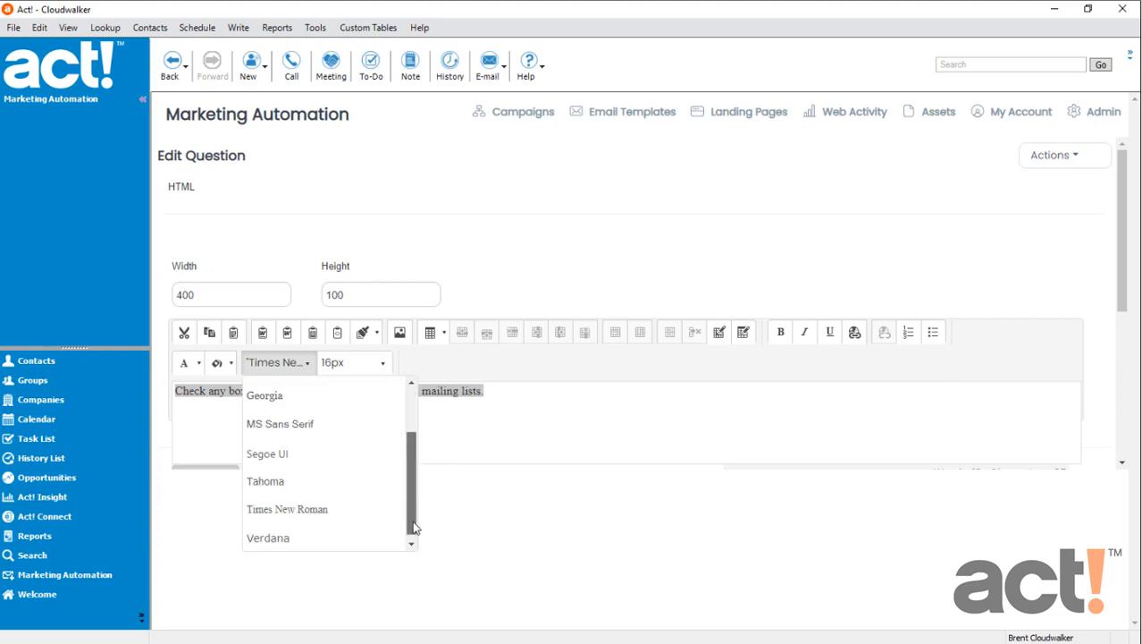
left_click(344, 529)
left_click(383, 367)
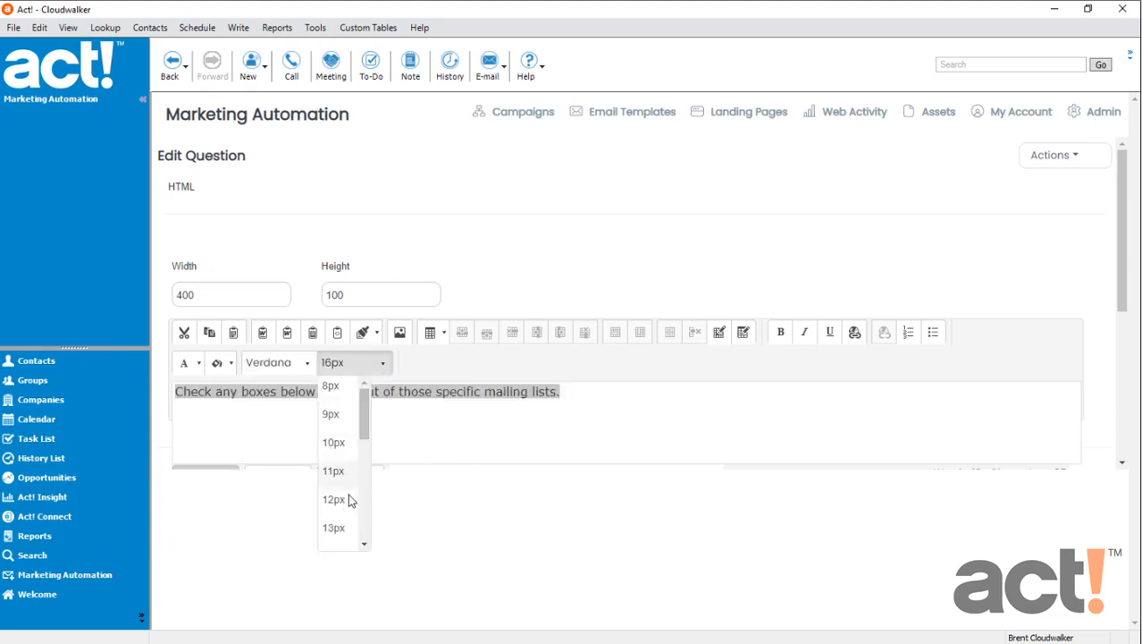
left_click(335, 527)
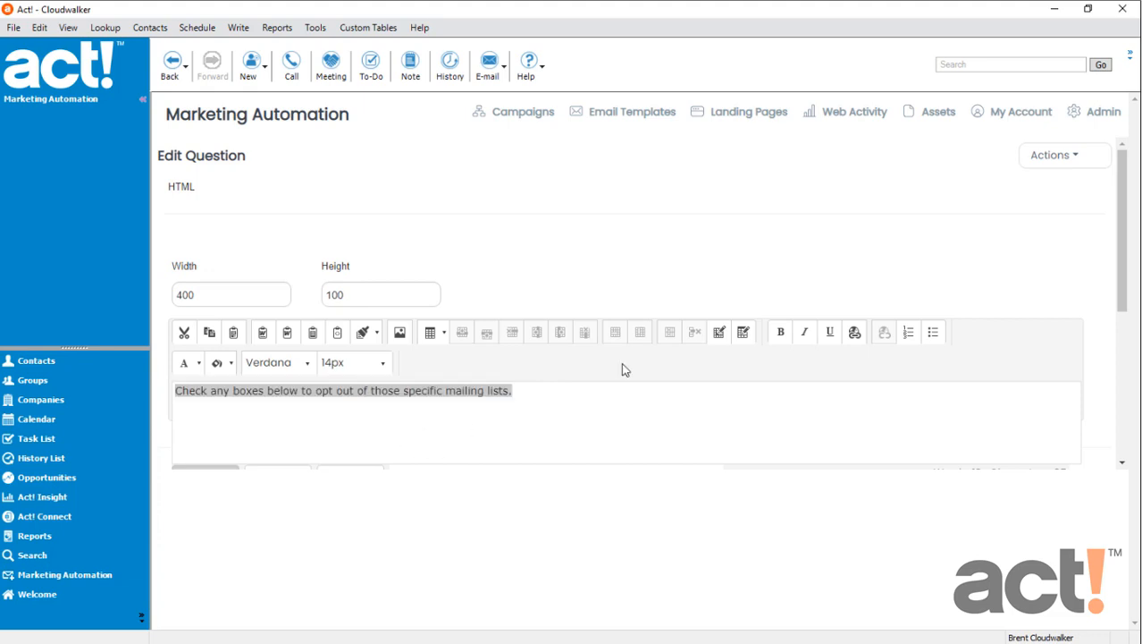
left_click(1053, 157)
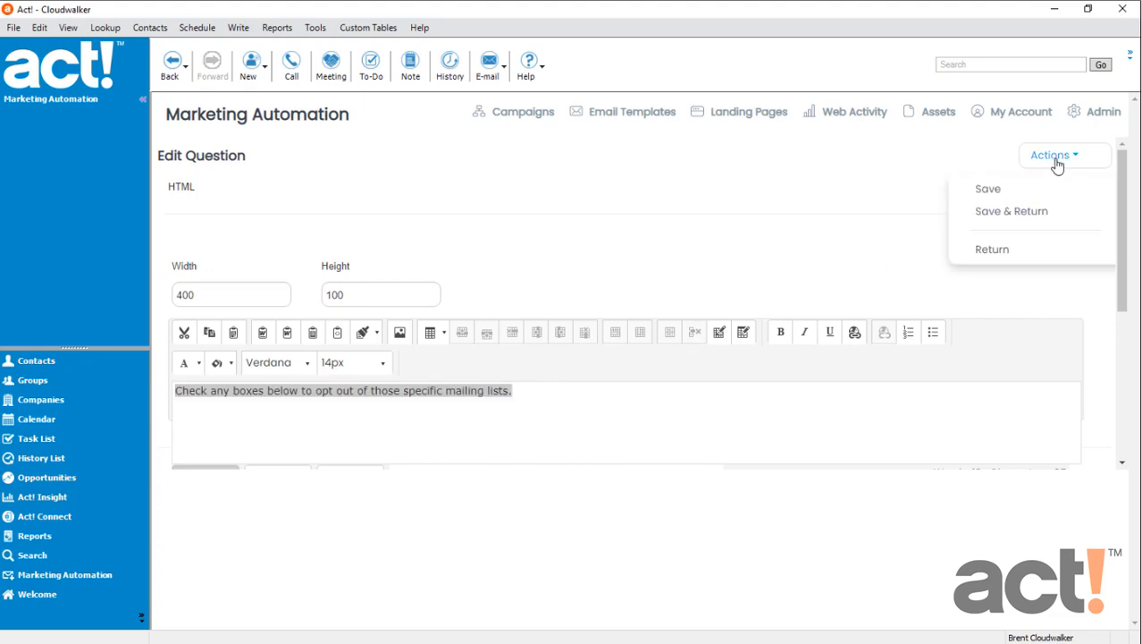
left_click(1024, 219)
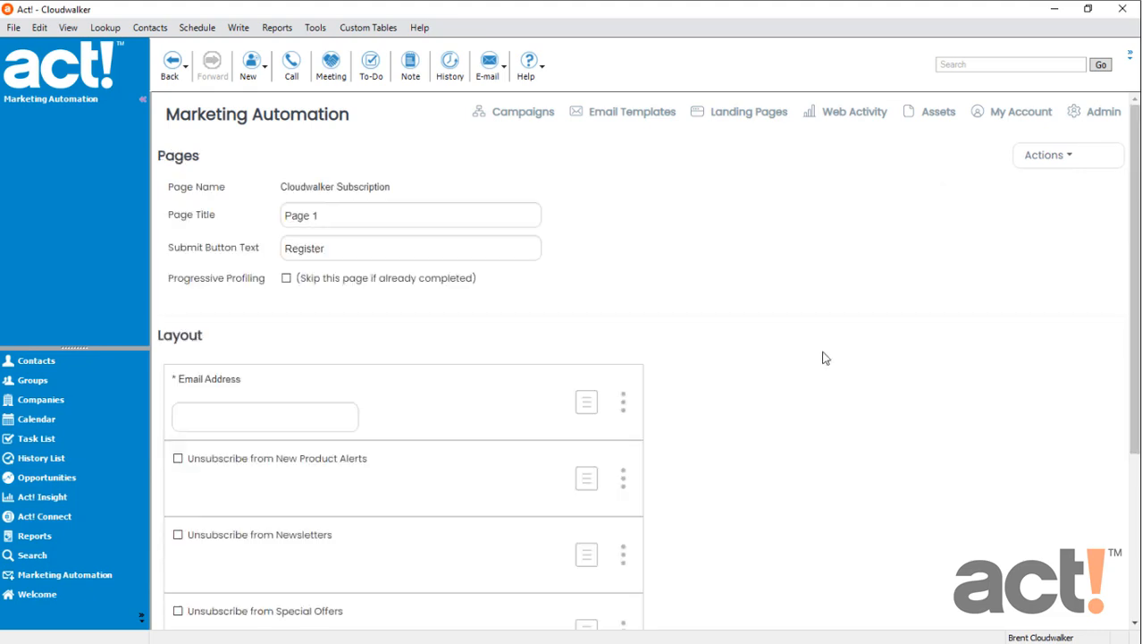
Move the opt-out instruction text between Email Address and Unsubscribe from New Product Alerts, then save the form and return to the page workflow.
scroll(820, 355, "down", 3)
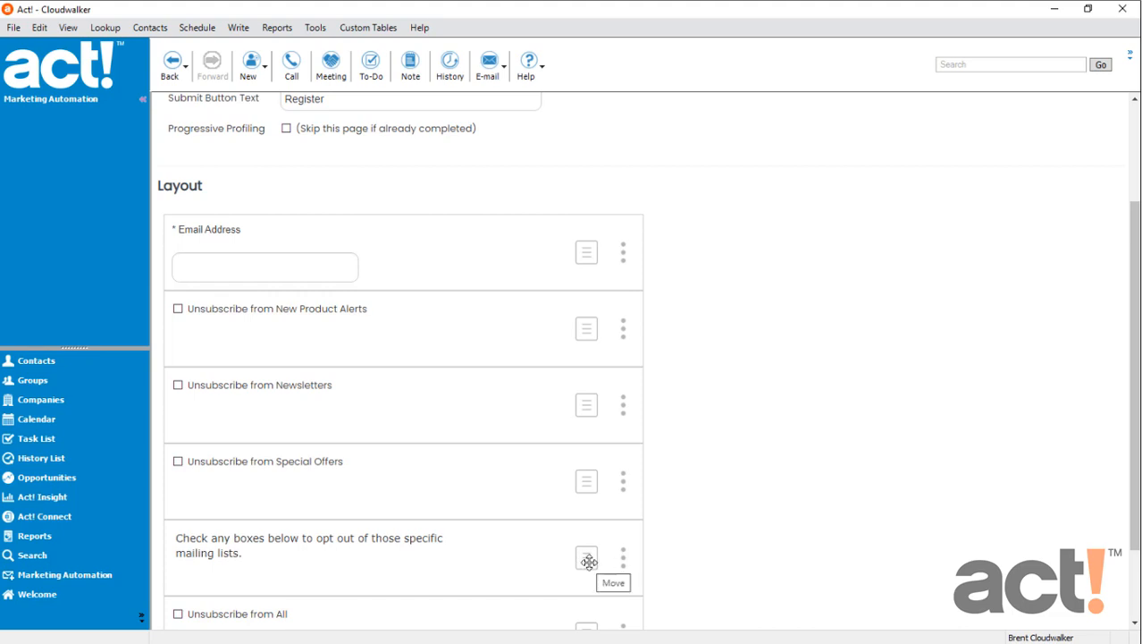
left_click_drag(588, 559, 589, 322)
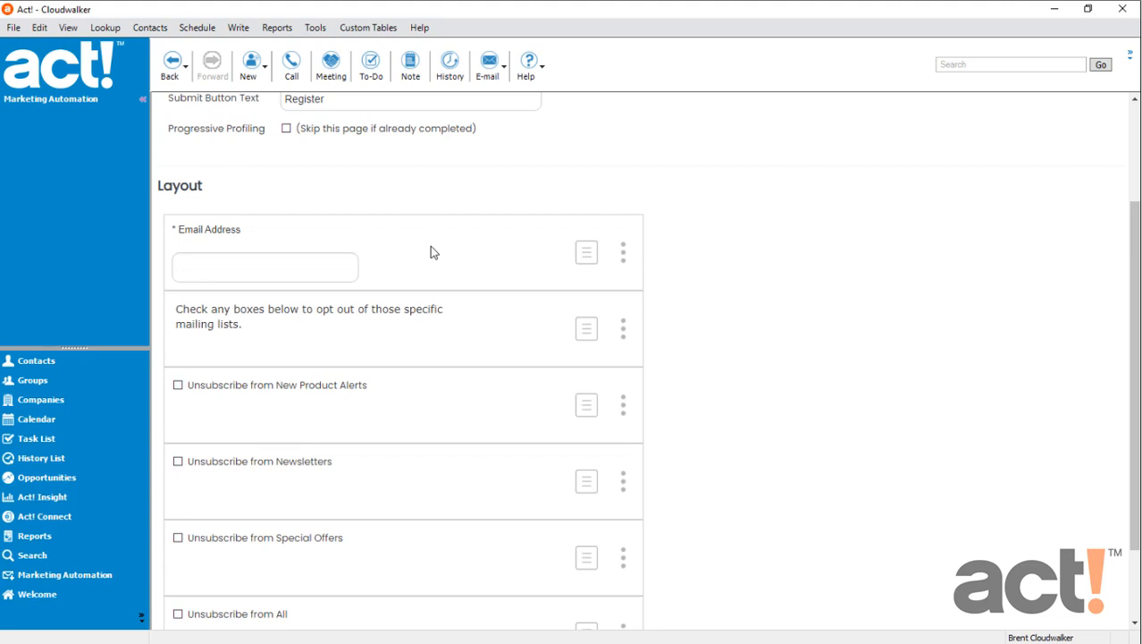
scroll(441, 371, "down", 1)
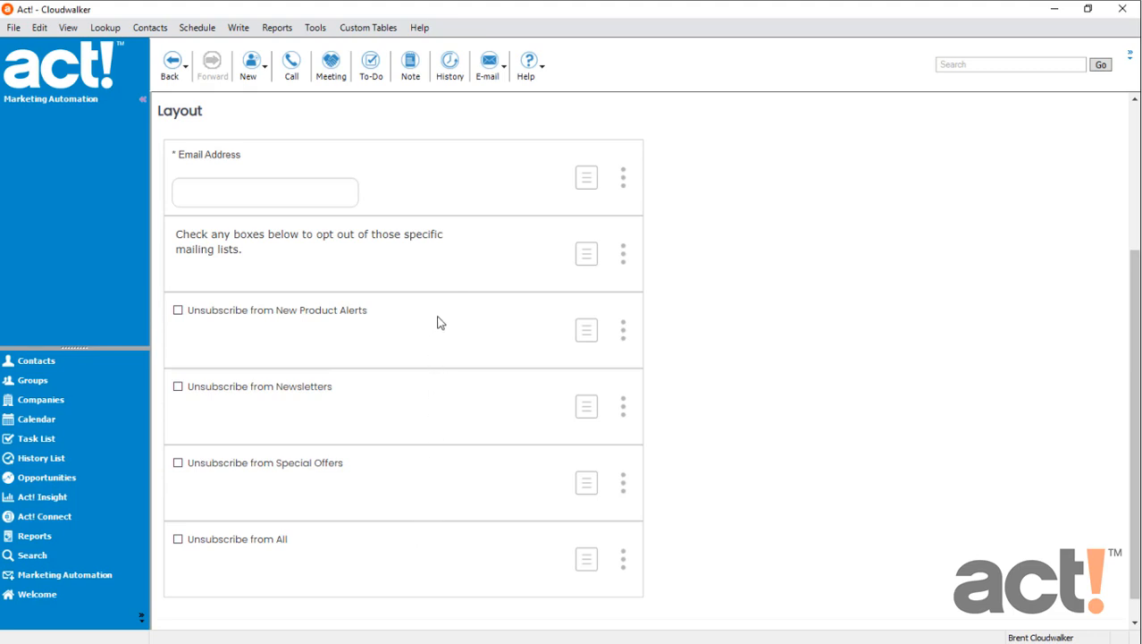
scroll(432, 452, "up", 3)
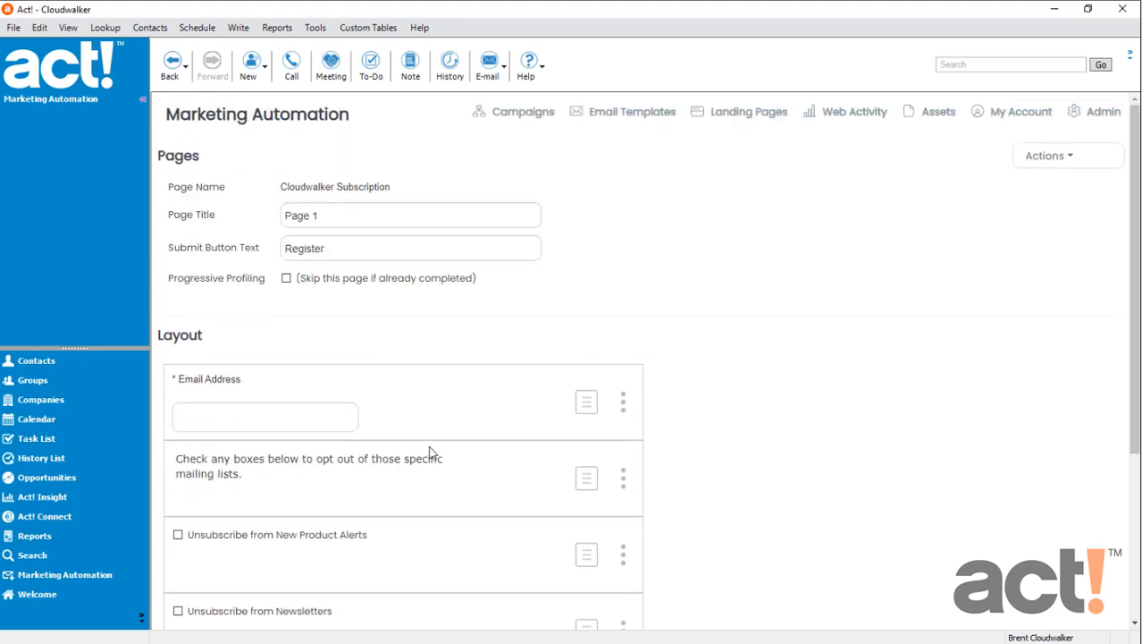
left_click(1065, 159)
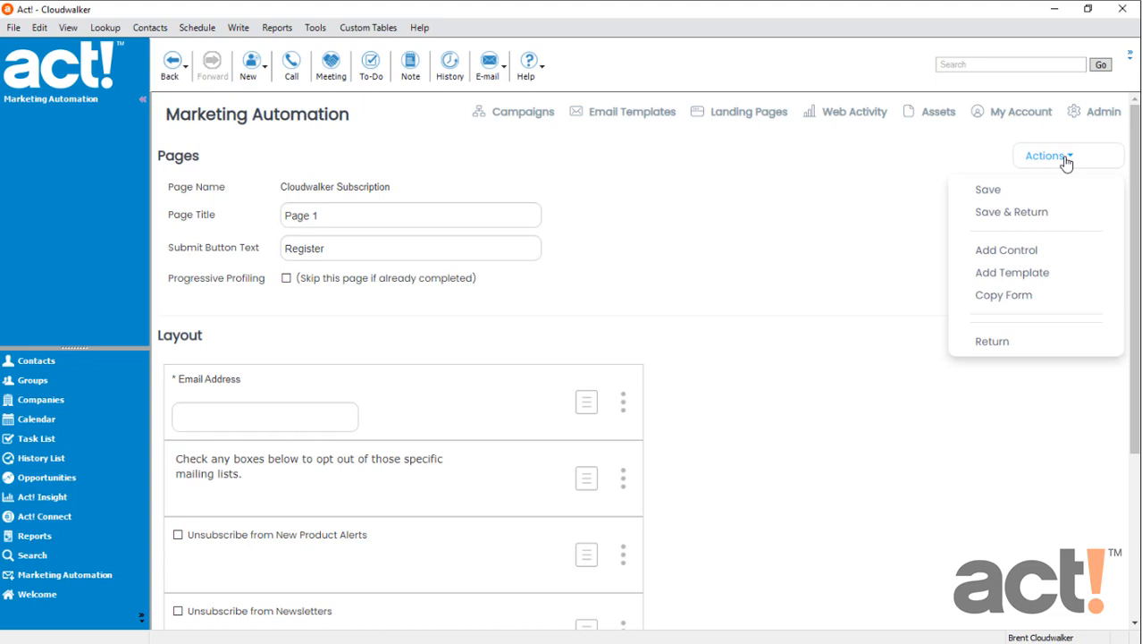
left_click(1034, 218)
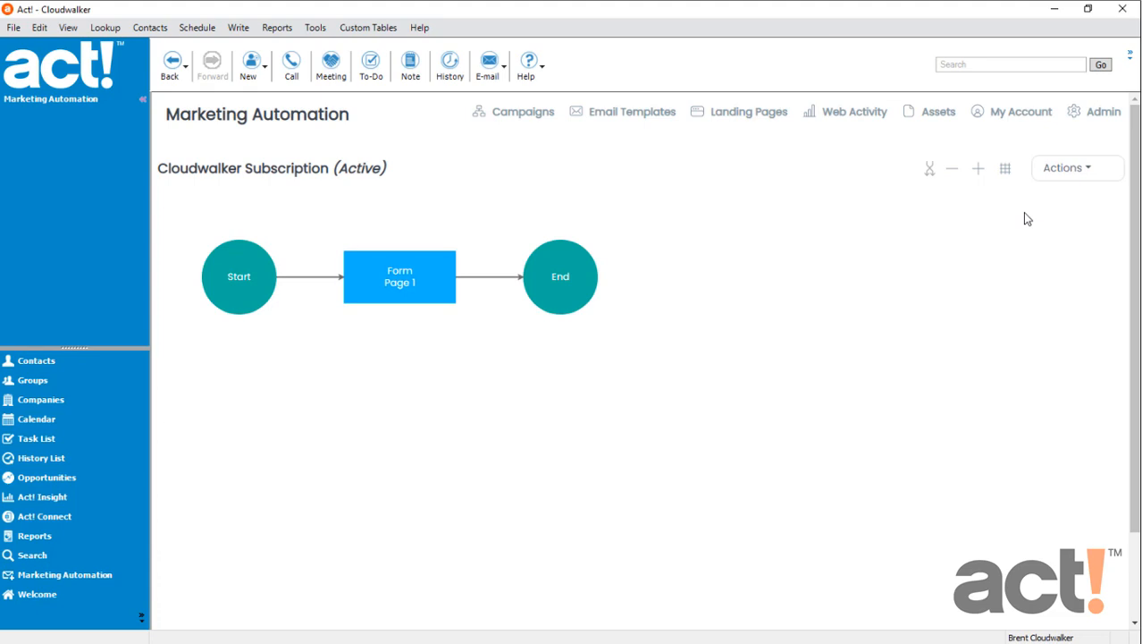
Open the Cloudwalker Newsletter email template for editing and add a text block without placeholder text beside the "Unsubscribe from everything" footer link.
left_click(640, 118)
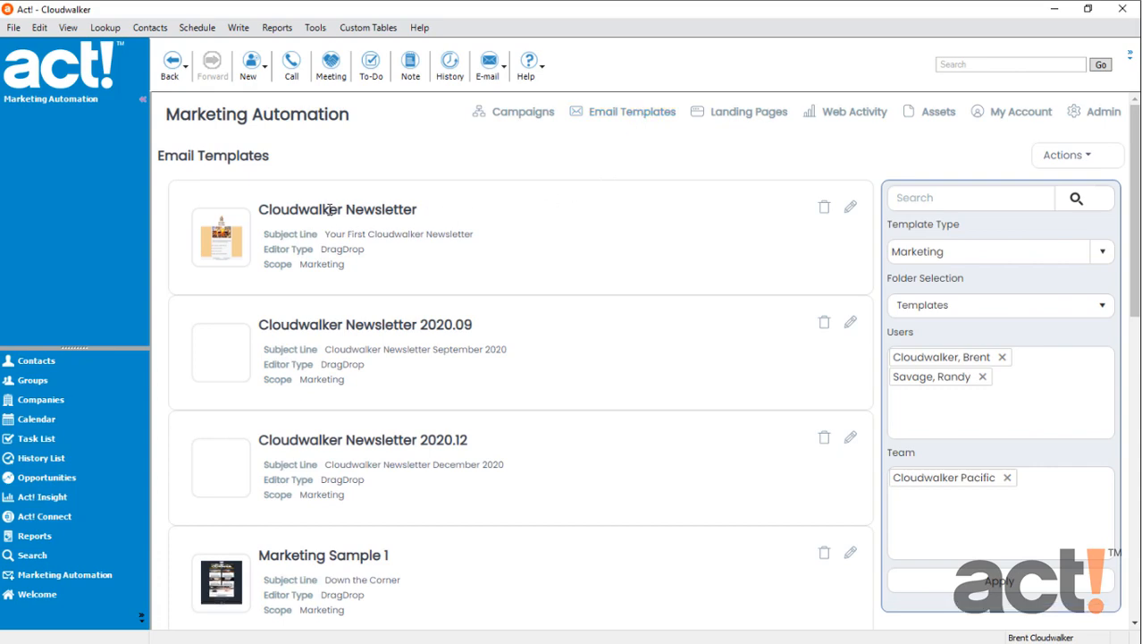
left_click(850, 208)
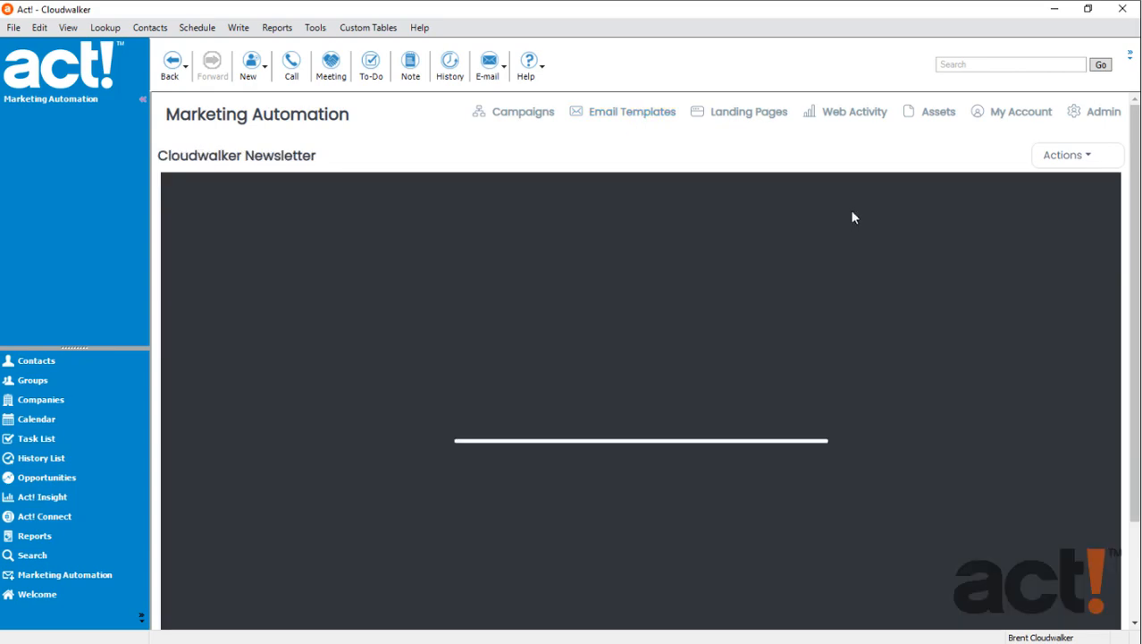
scroll(673, 302, "down", 3)
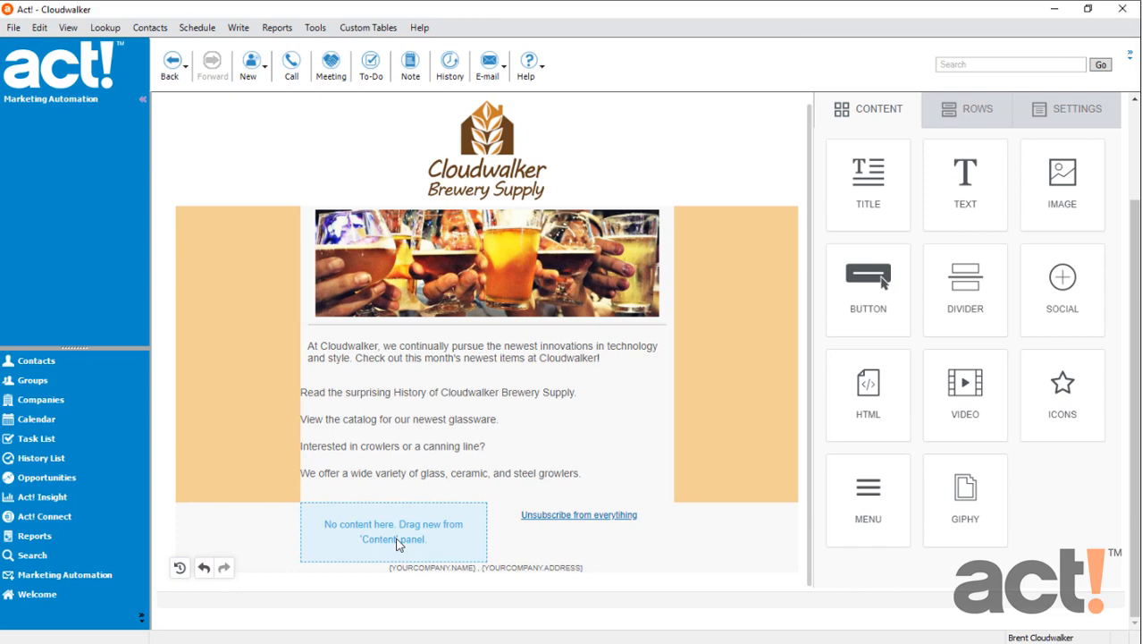
left_click_drag(951, 189, 387, 506)
left_click_drag(350, 541, 301, 528)
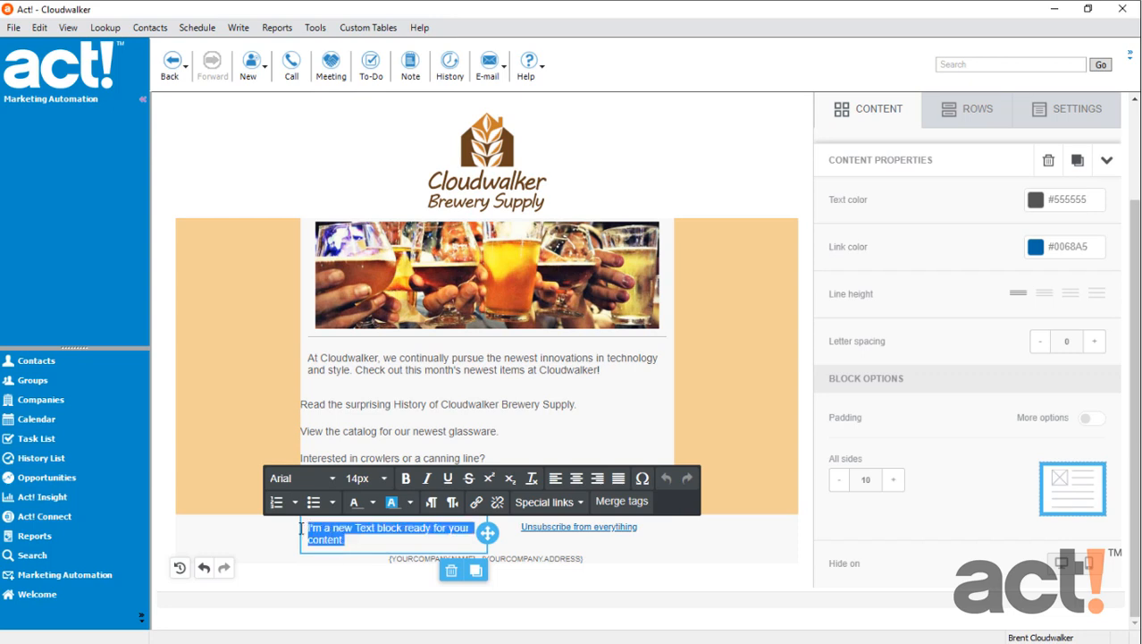
key("BackSpace")
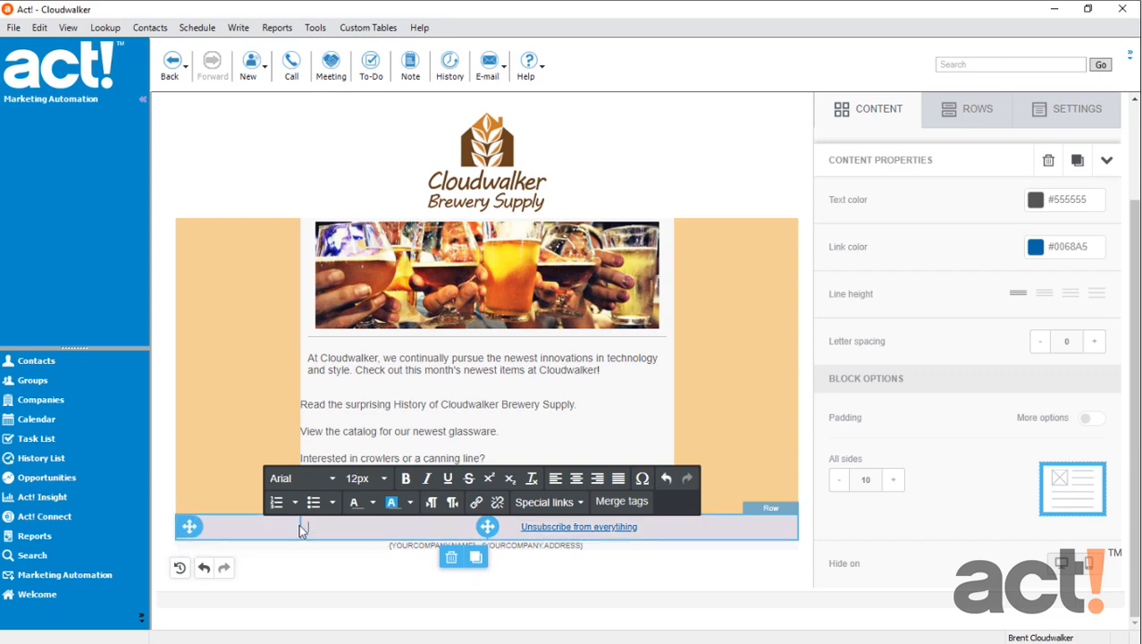
Insert the Cloudwalker Subscription preferences special link into the empty footer text block.
left_click(583, 506)
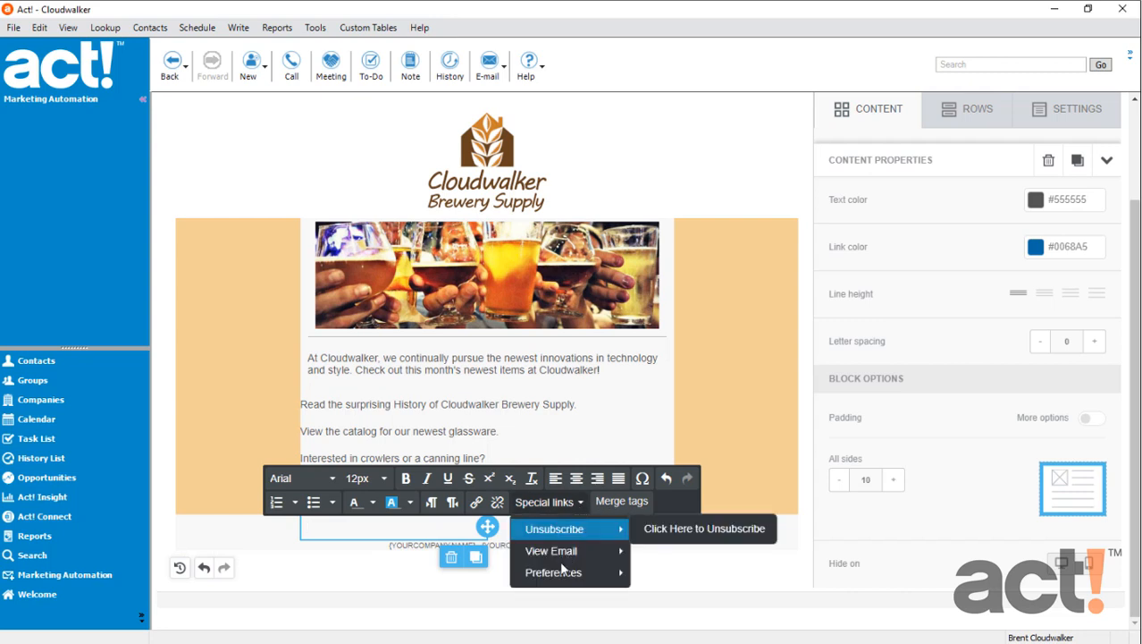
mouse_move(556, 577)
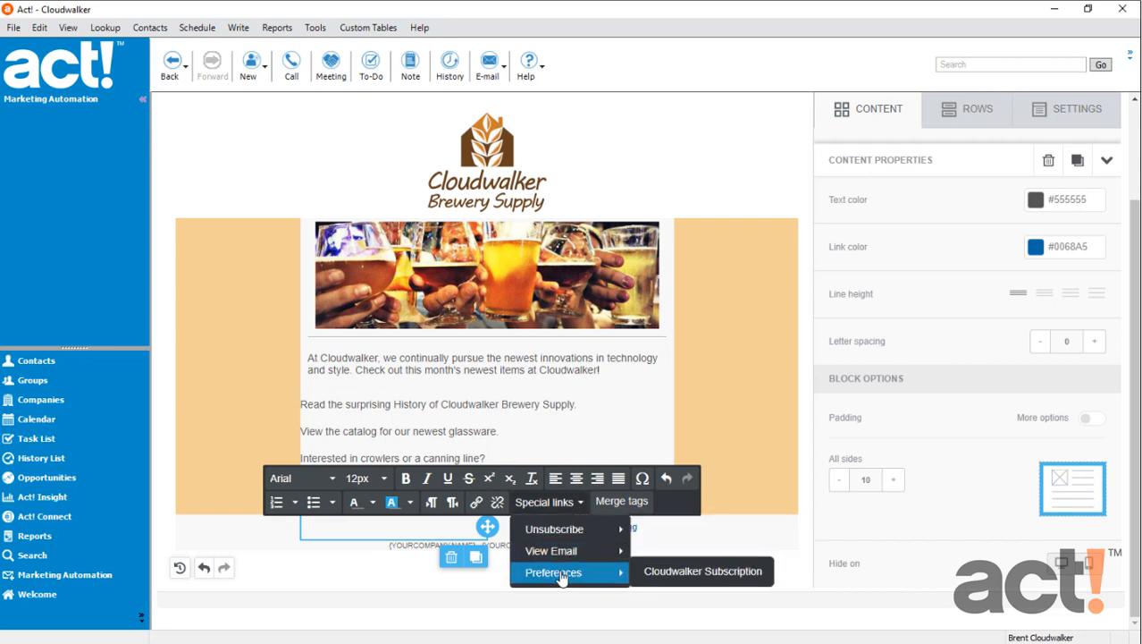
left_click(691, 576)
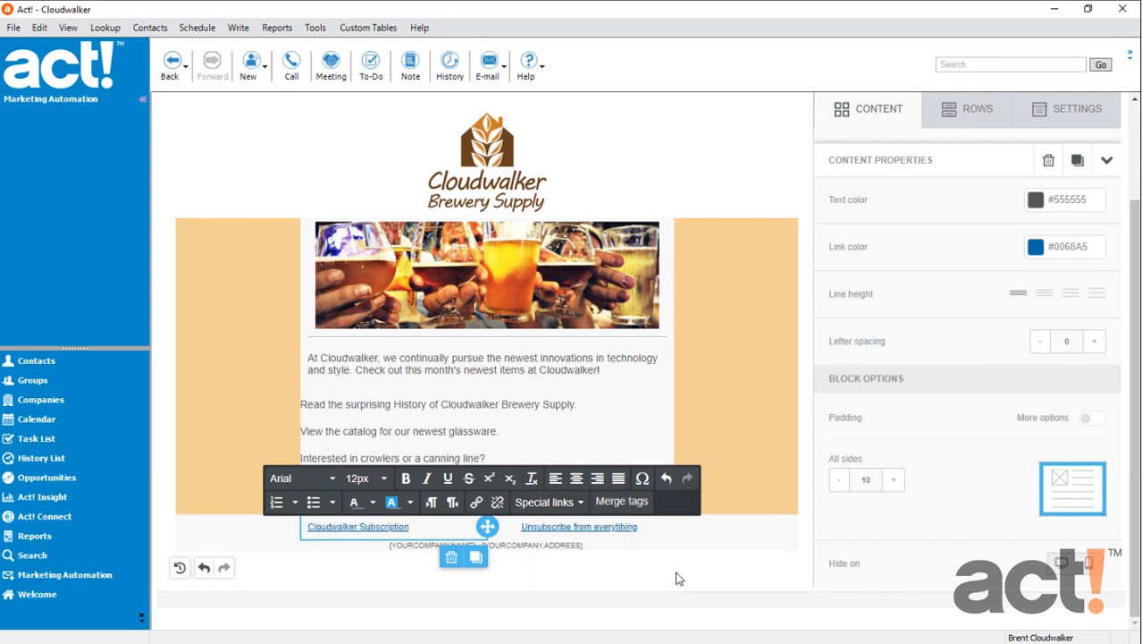
Change the preferences link text to "Manage your email preferences" and center it in its block.
left_click_drag(410, 527, 305, 526)
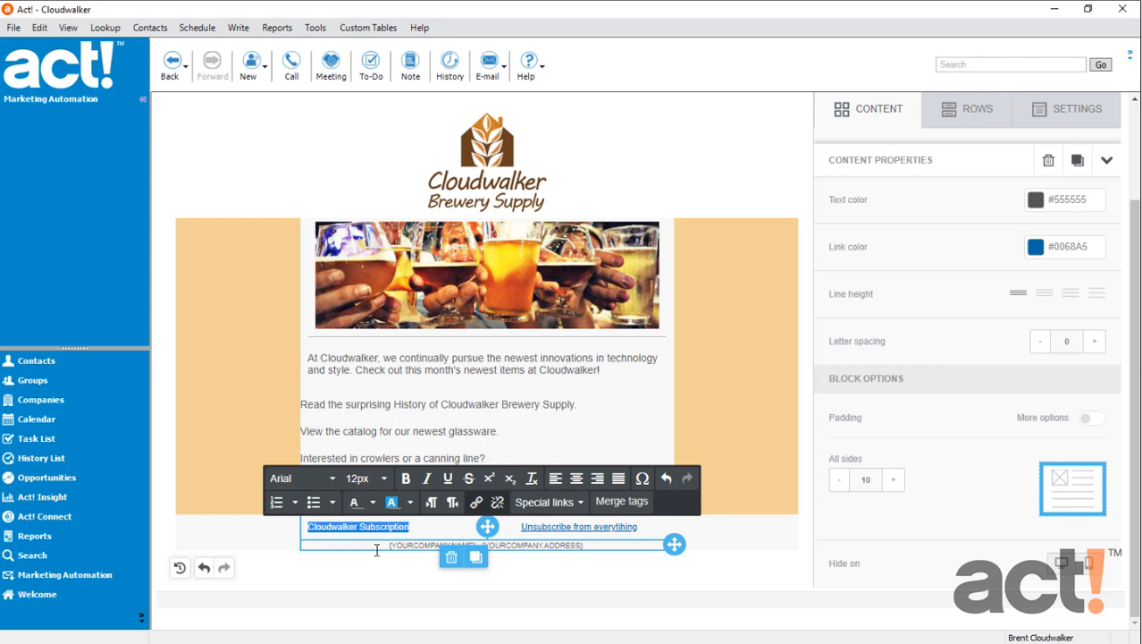
type("Manag")
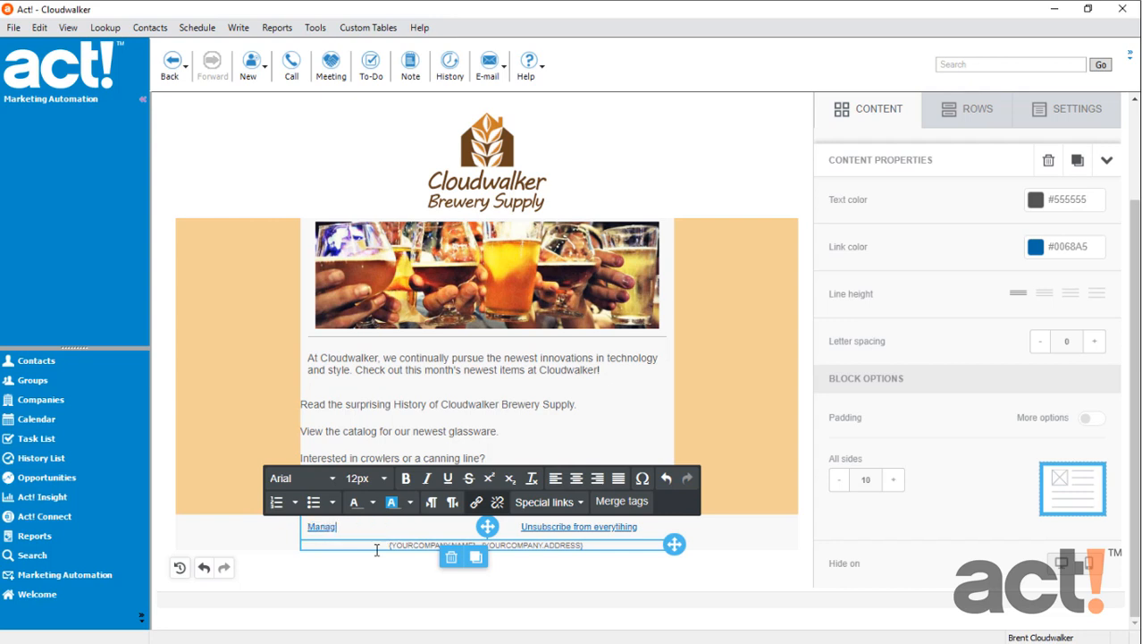
type("e your email preferences")
left_click(576, 479)
left_click(739, 384)
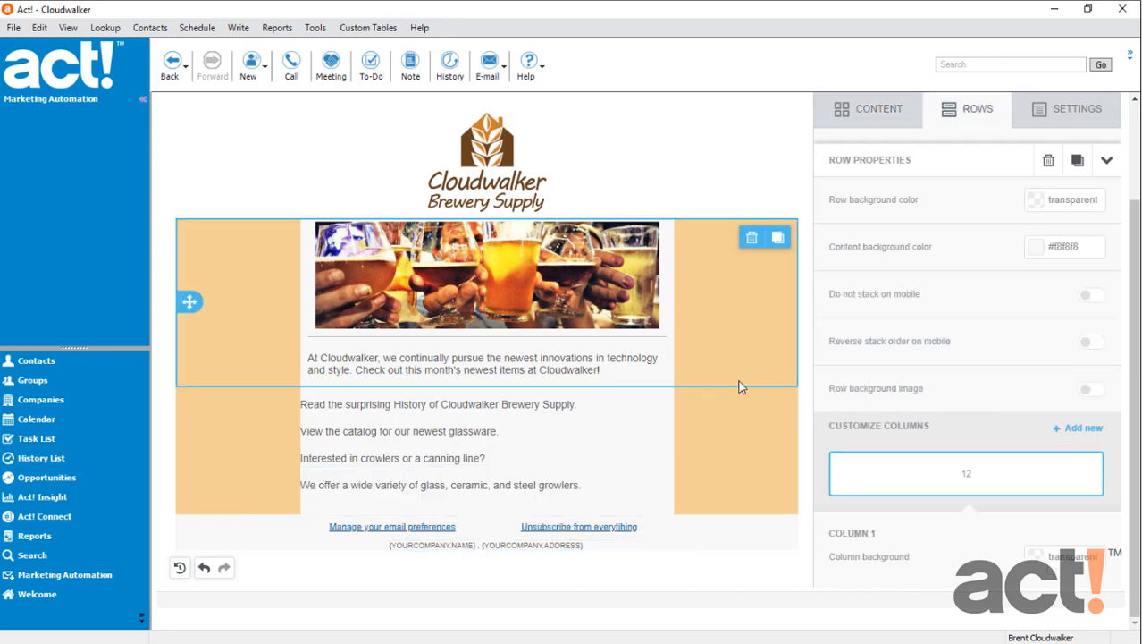